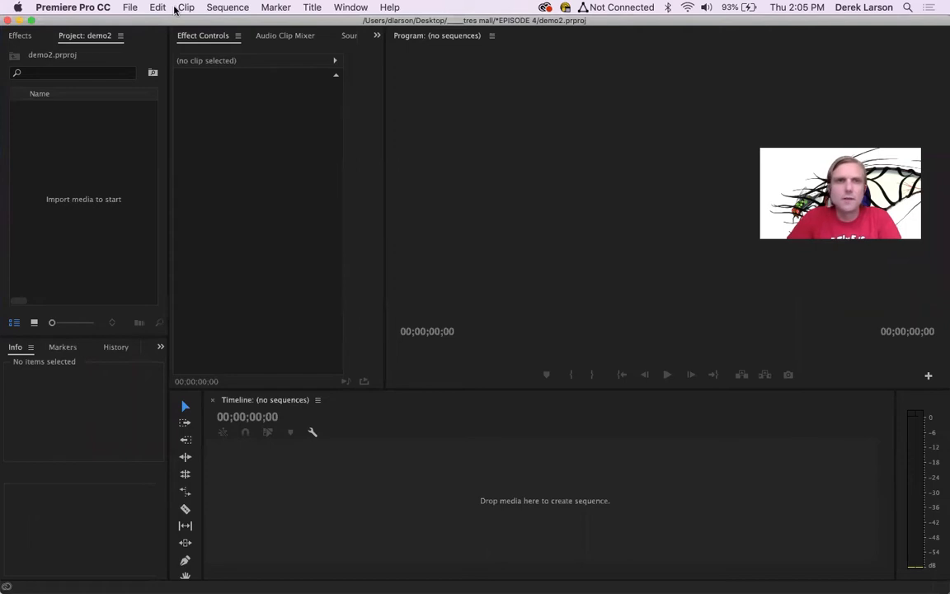
Import the mid, tight and wide 5_x_priyamvada_1 clips from the **exports of exports folder and create a sequence from all three.
left_click(130, 8)
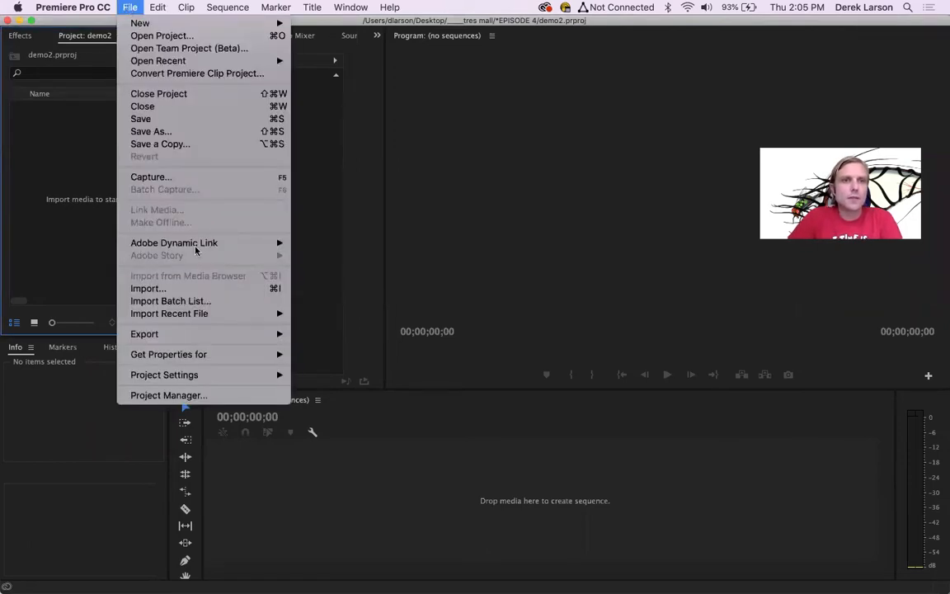
left_click(197, 288)
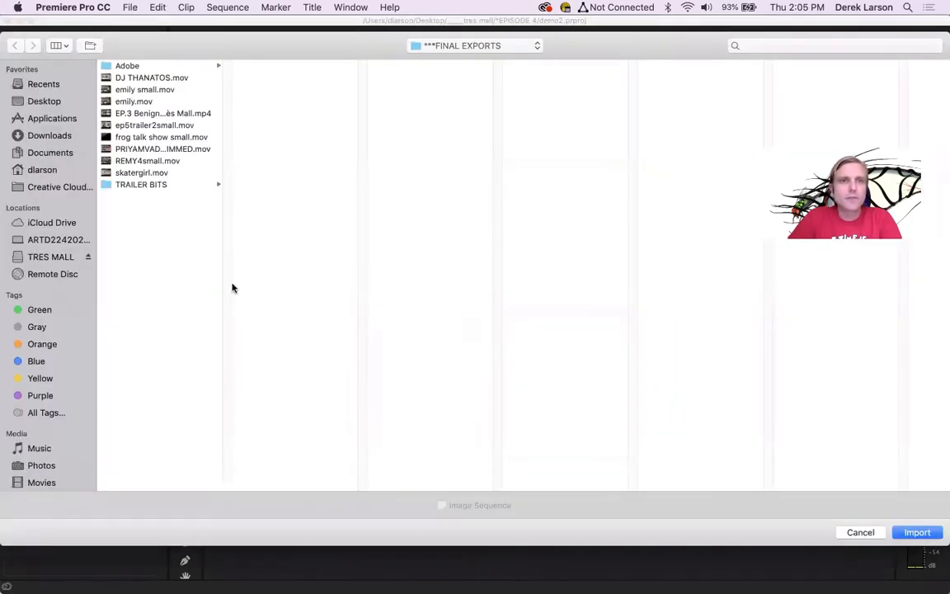
left_click(52, 258)
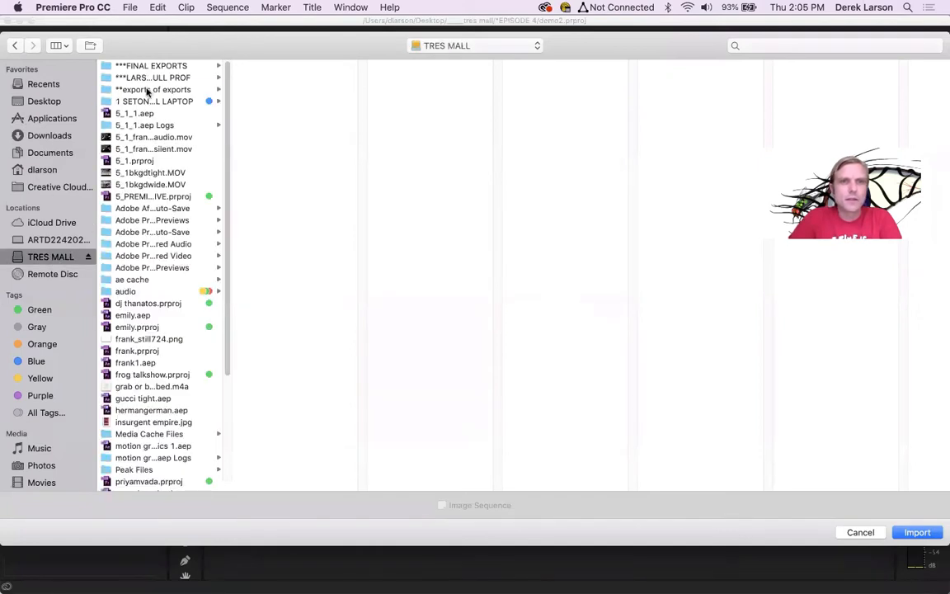
left_click(149, 90)
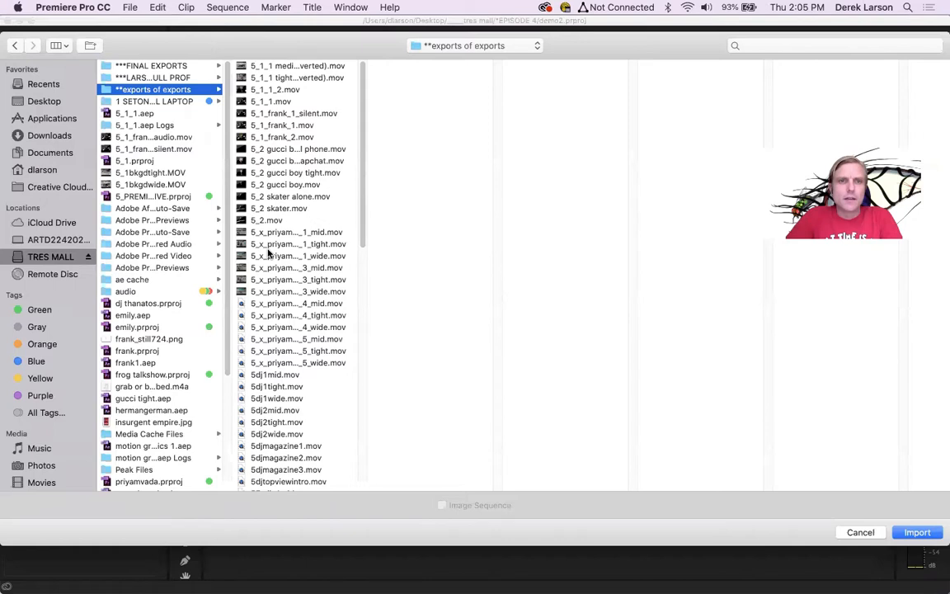
left_click(281, 233)
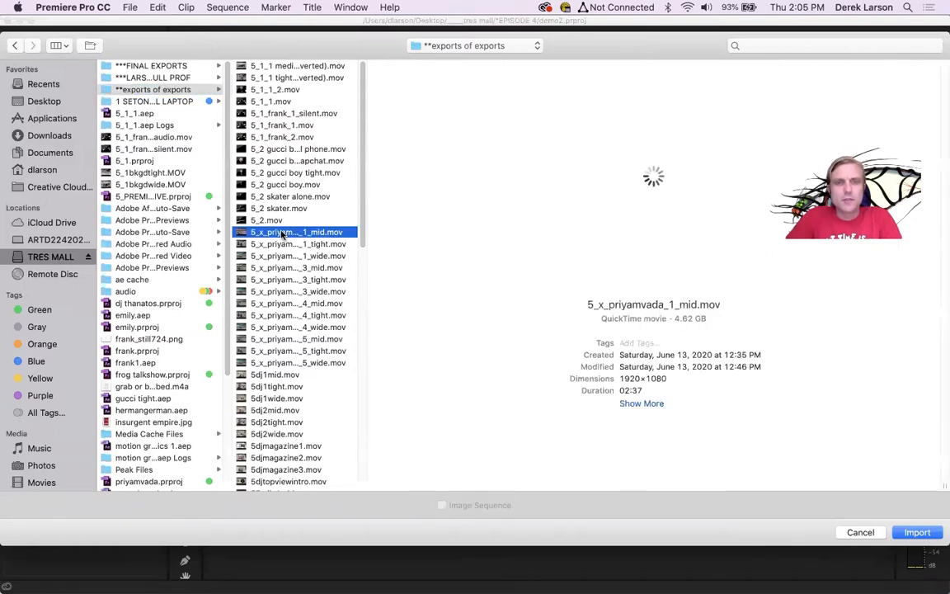
left_click_drag(343, 55, 265, 50)
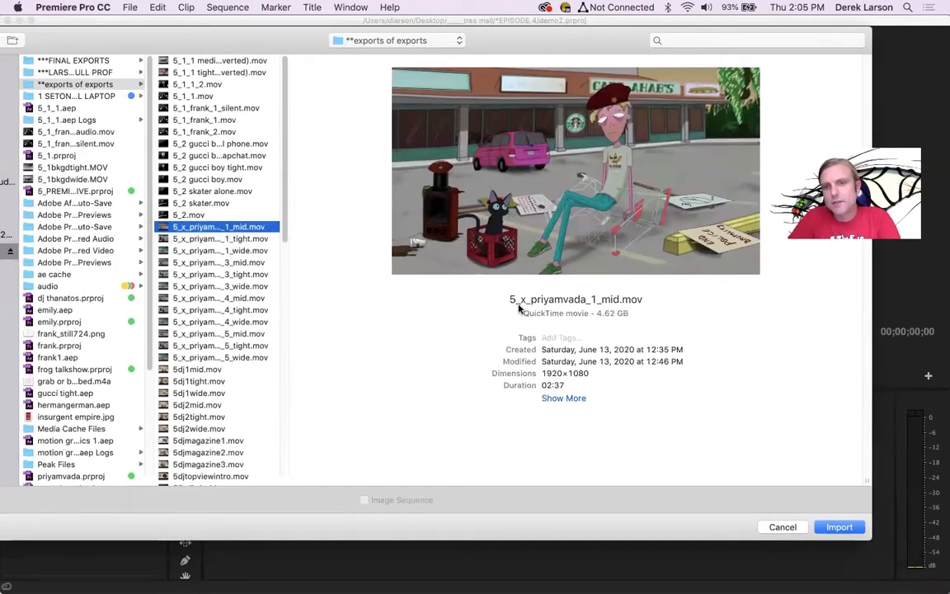
left_click(209, 239)
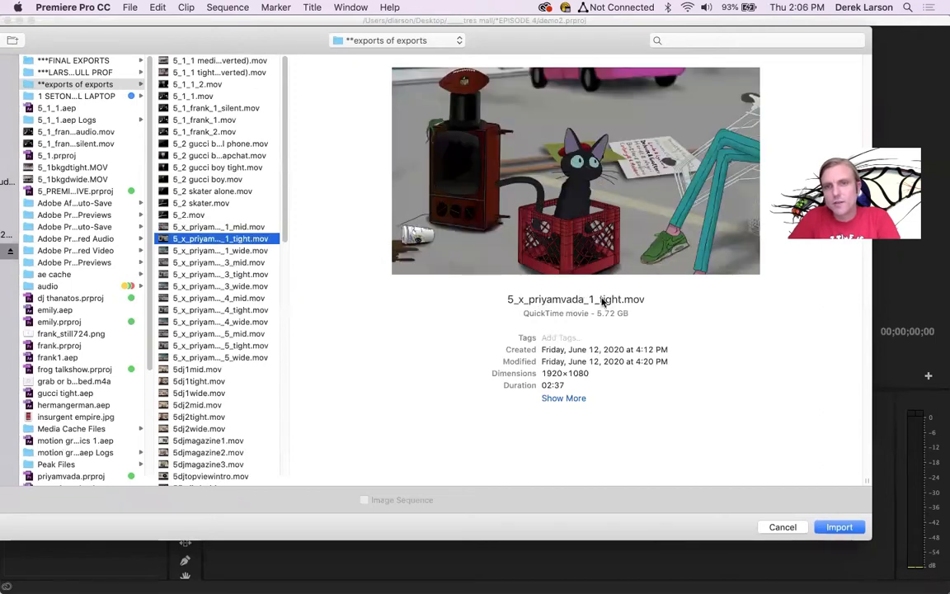
key("Down")
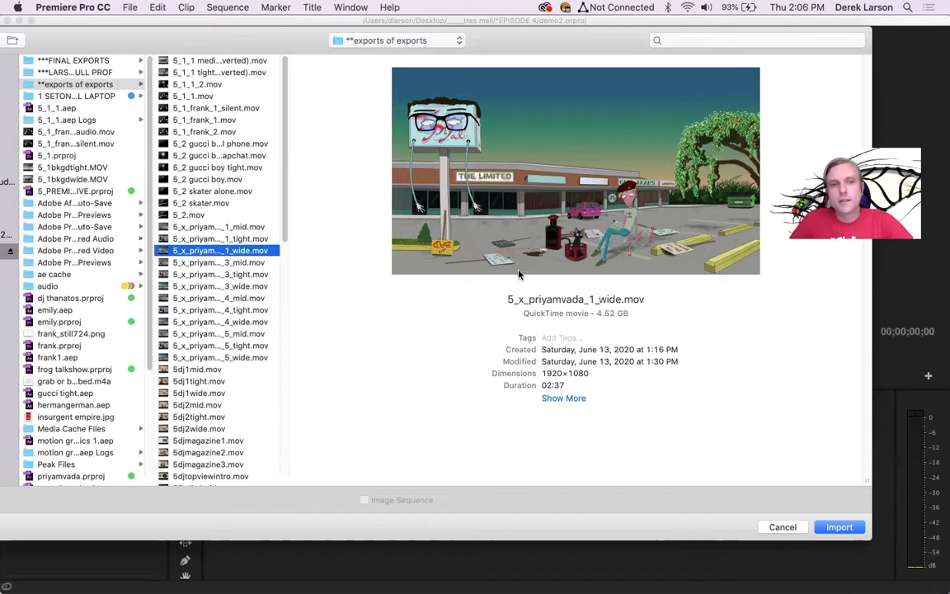
left_click(187, 226, "shift")
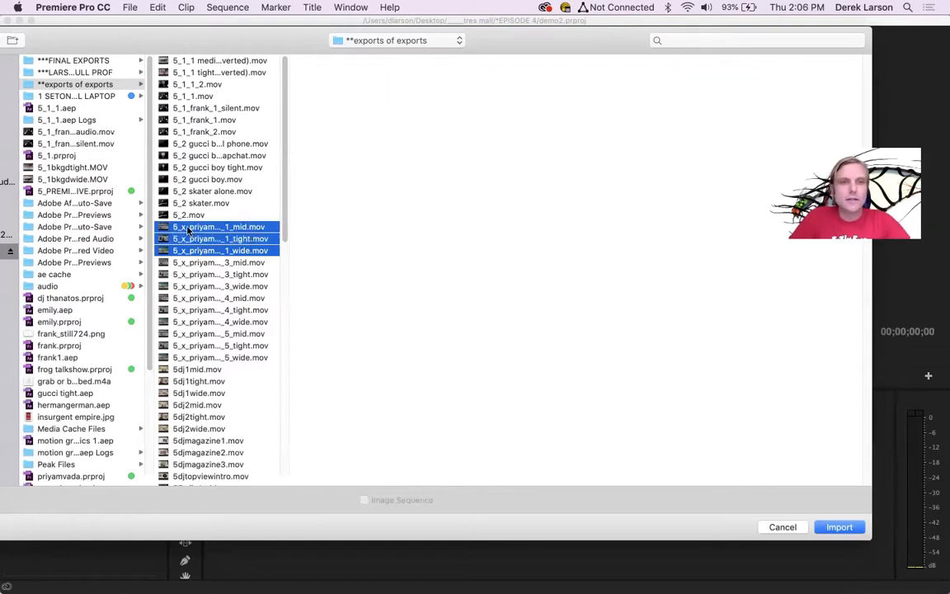
left_click(839, 527)
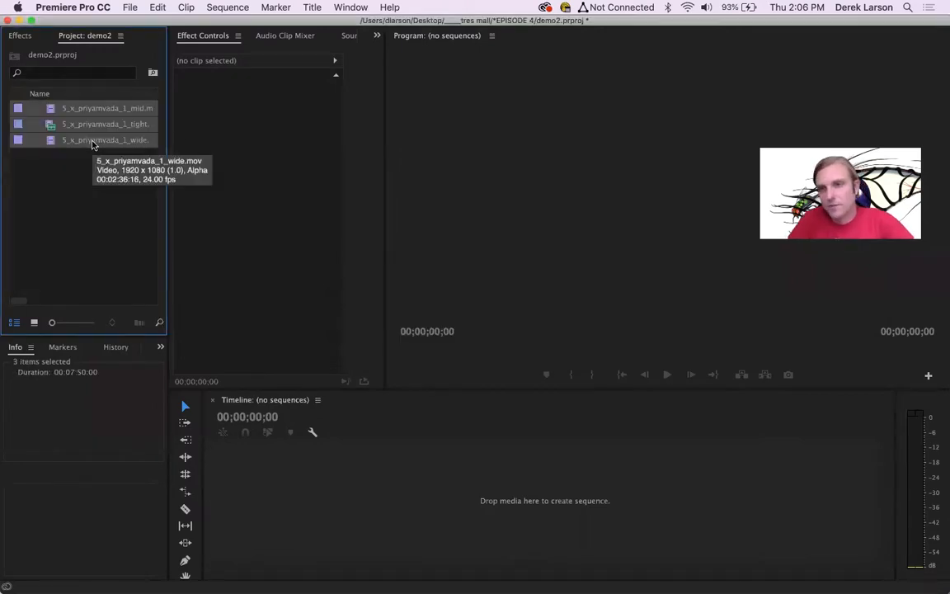
left_click_drag(87, 143, 342, 475)
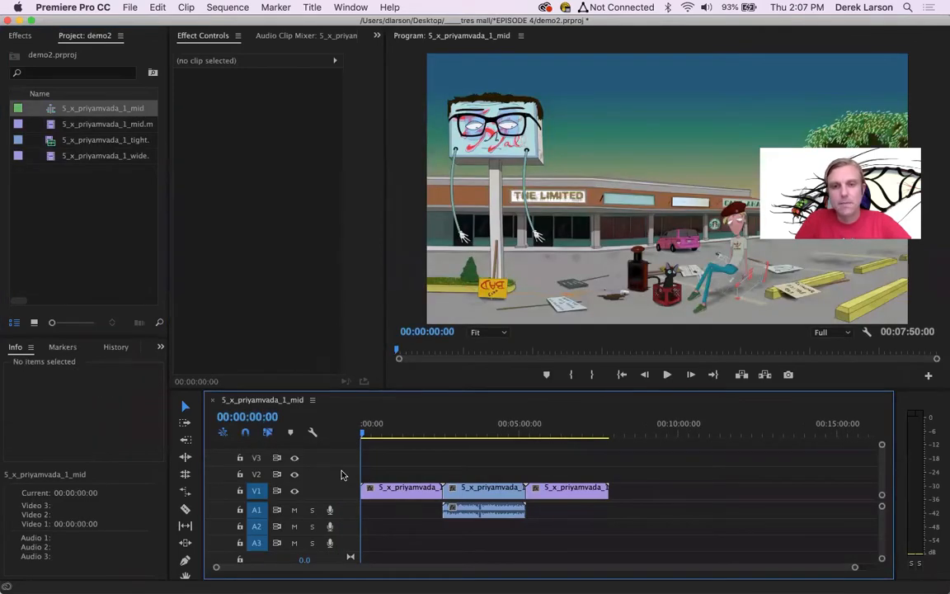
Compare the wide, tight and mid shots by viewing frames from each of the three clips in the sequence.
left_click(403, 435)
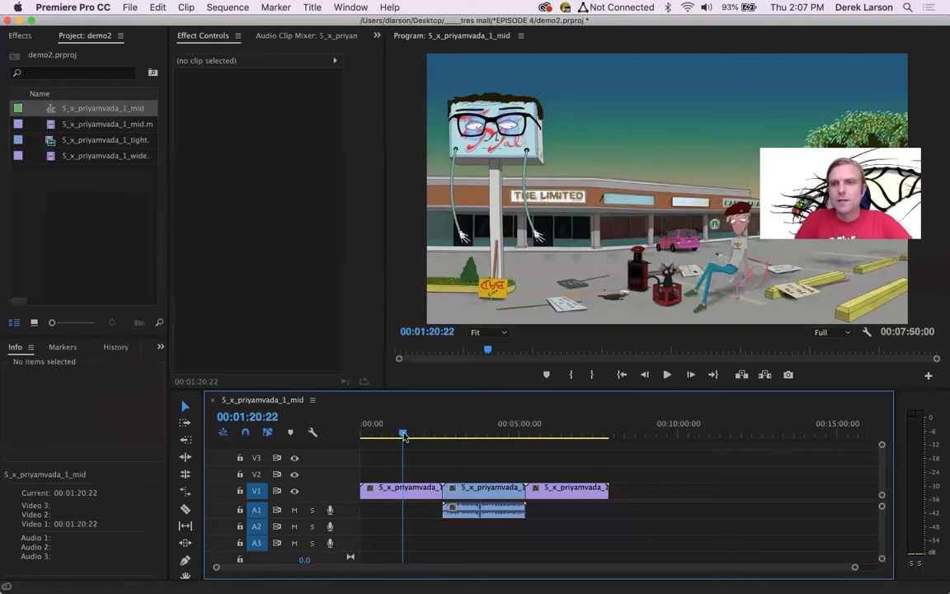
left_click(494, 433)
left_click(573, 430)
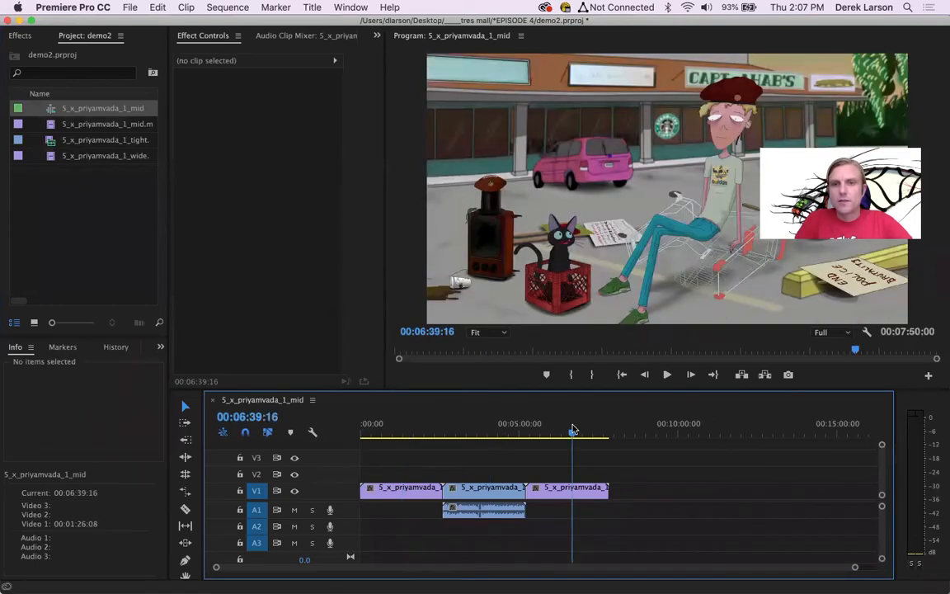
left_click(517, 431)
left_click(402, 431)
left_click(493, 432)
left_click(552, 432)
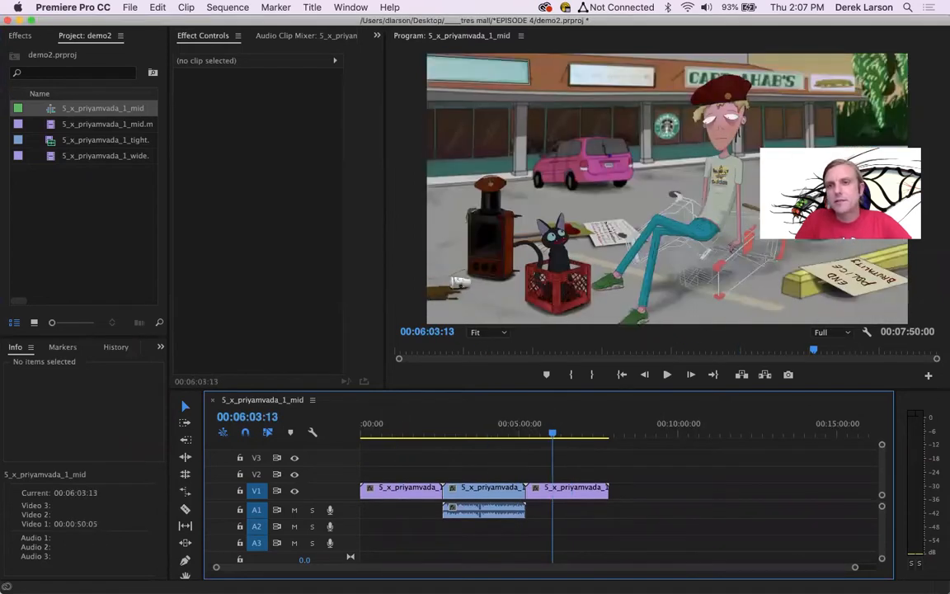
left_click(484, 431)
left_click(416, 431)
left_click(488, 425)
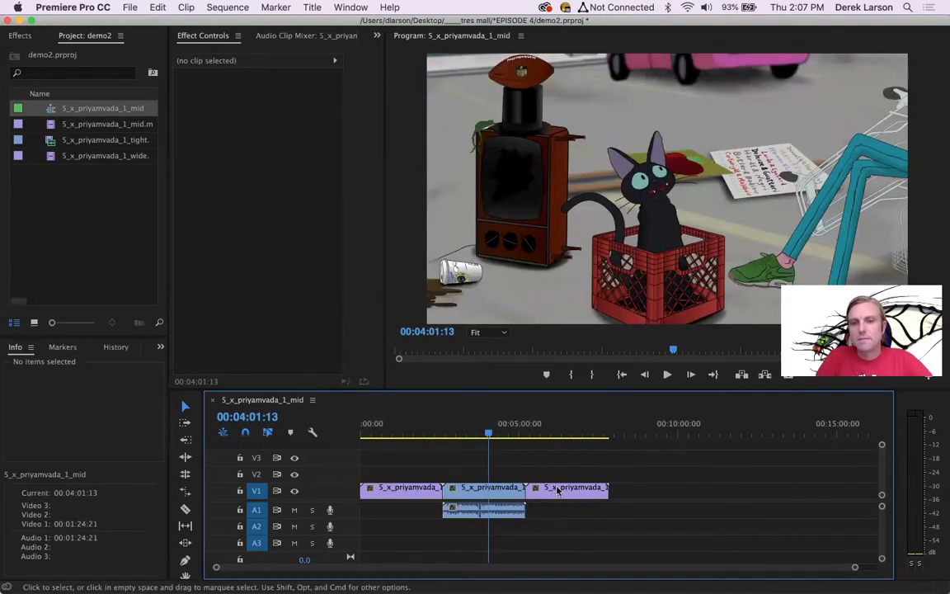
Stack the three clips at the same time, with the tight shot on V3, the mid shot on V2 and the wide shot on V1.
left_click_drag(500, 490, 546, 432)
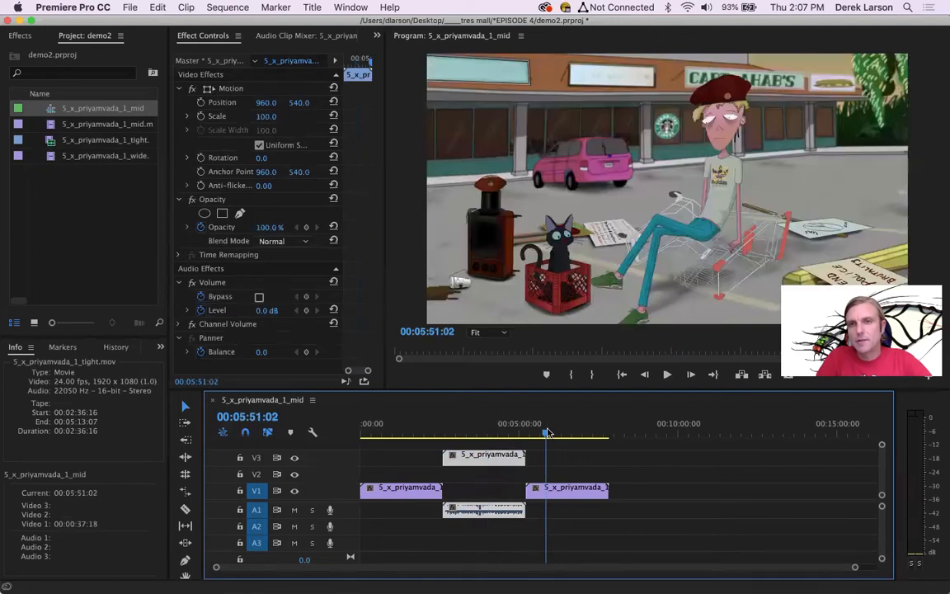
left_click(390, 432)
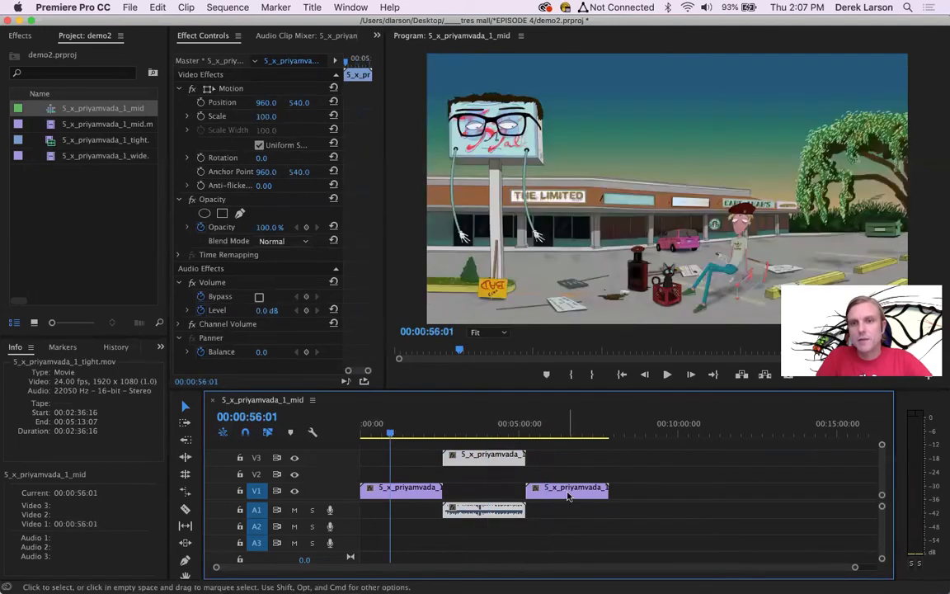
left_click_drag(569, 494, 479, 477)
left_click_drag(410, 491, 505, 492)
left_click_drag(452, 431, 483, 429)
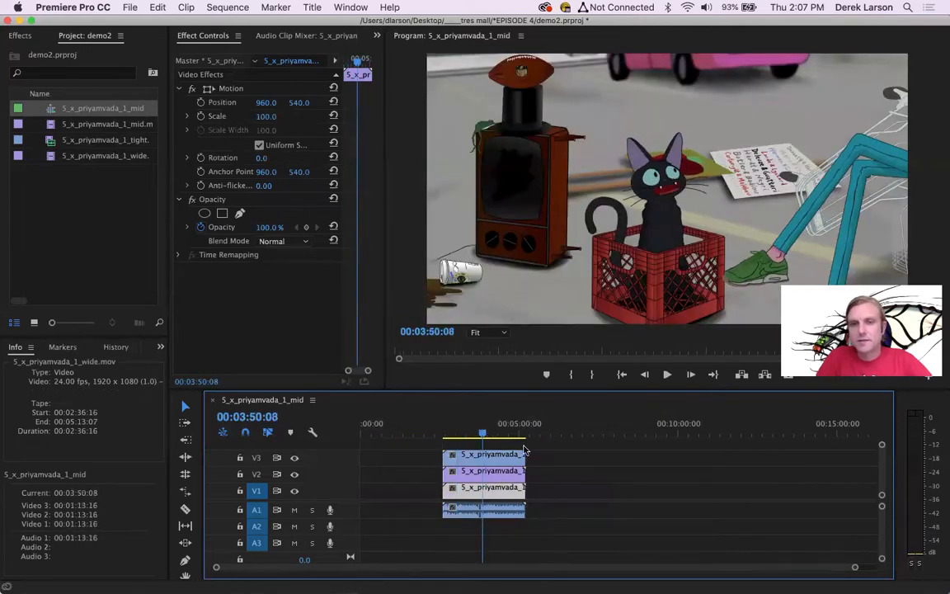
Move the stacked video clips and their audio together to the beginning of the sequence.
left_click_drag(545, 452, 487, 533)
left_click_drag(482, 458, 378, 451)
mouse_move(367, 432)
left_mouse_down()
mouse_move(352, 433)
mouse_move(372, 435)
left_mouse_up()
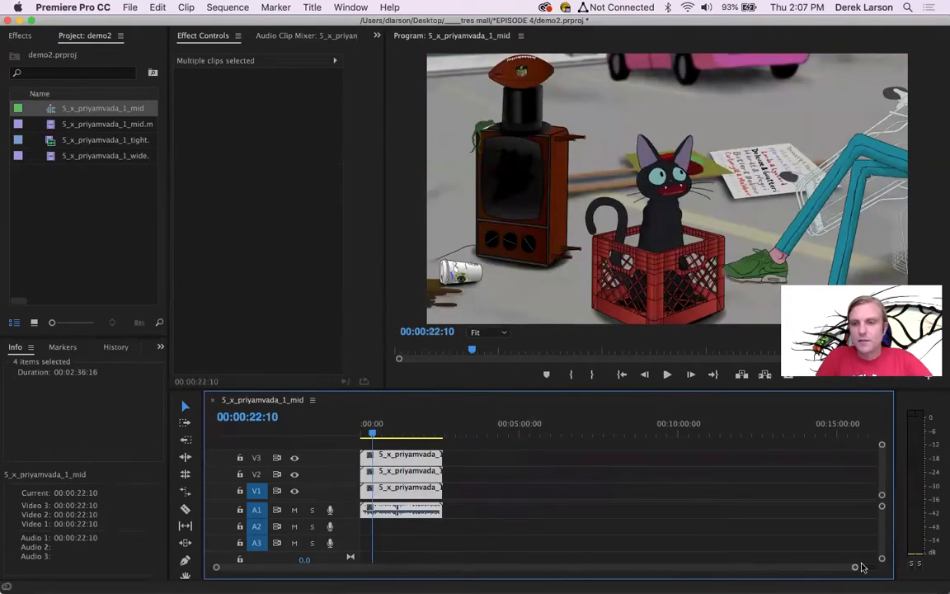
left_click(478, 513)
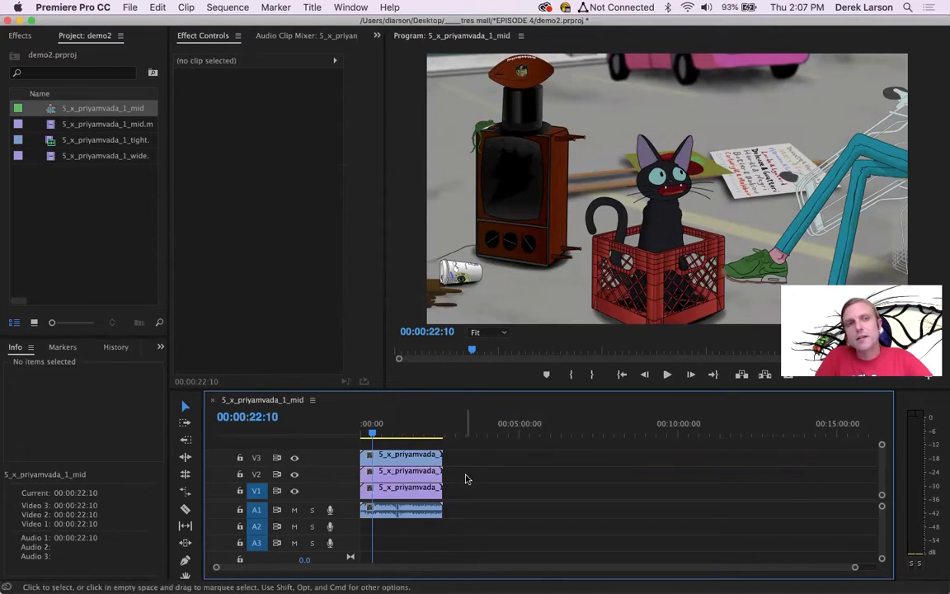
Try to trim the start of the tight clip on V3 to about 00:00:04:02 with its linked audio.
left_click(418, 489)
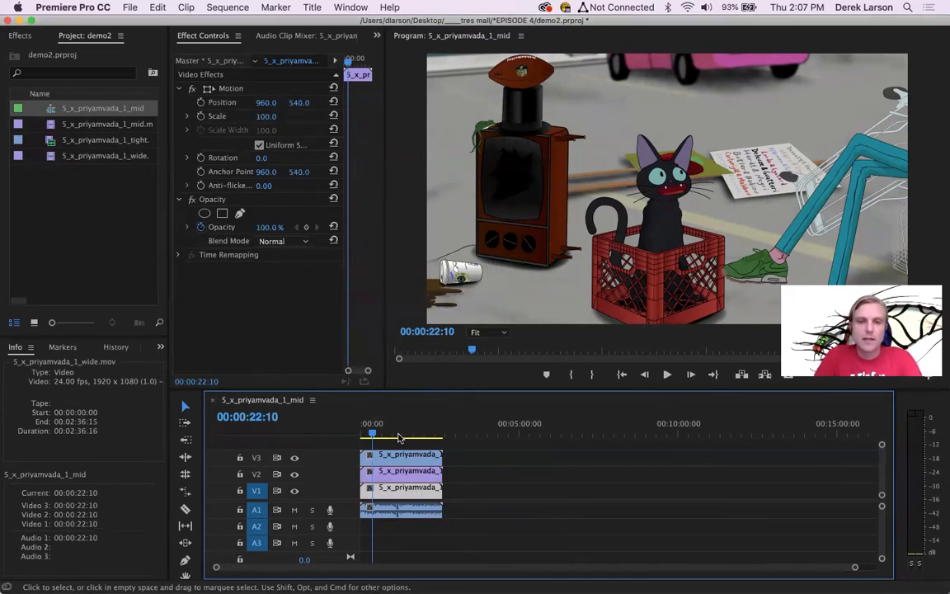
left_click_drag(856, 571, 280, 569)
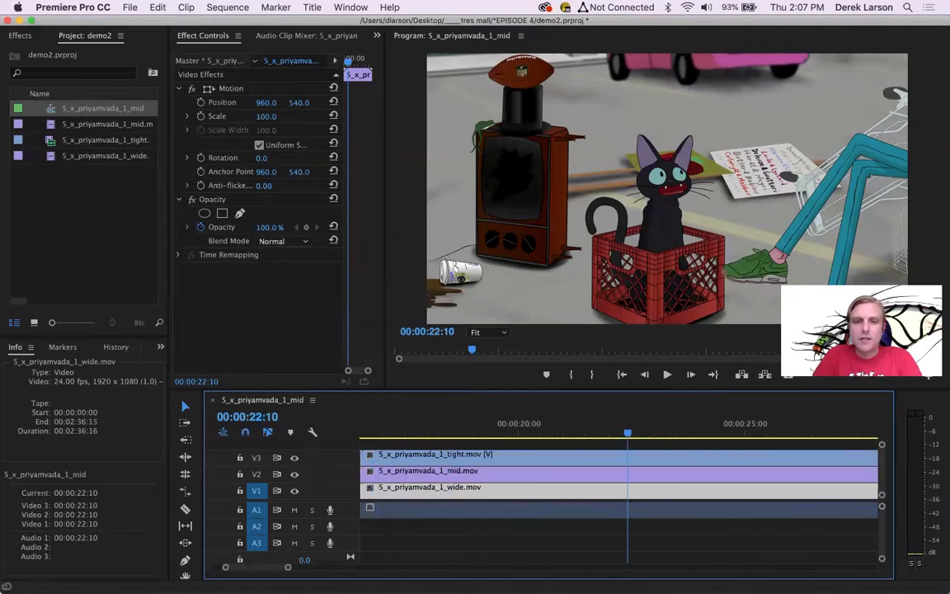
left_click_drag(335, 438, 305, 442)
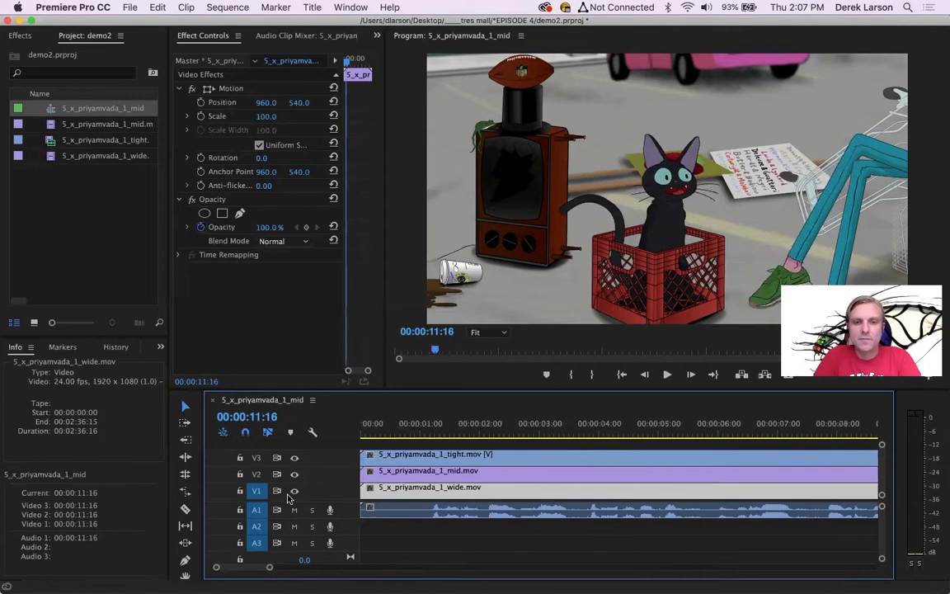
key("Home")
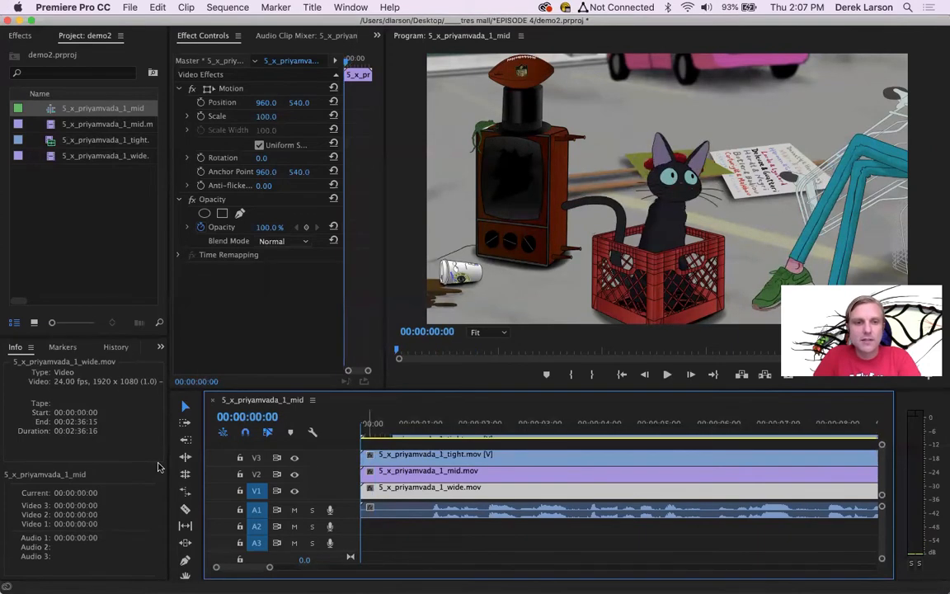
left_click(185, 509)
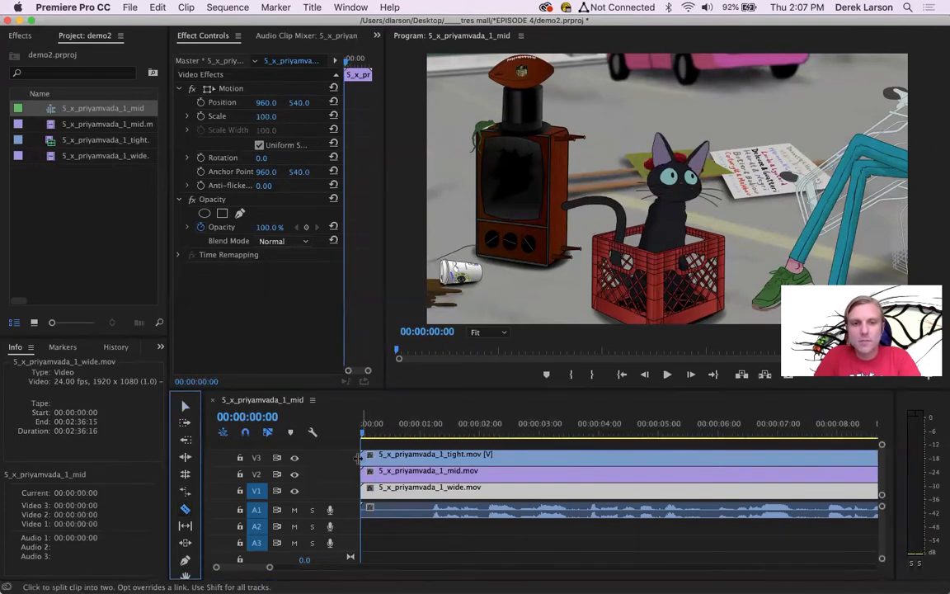
left_click(185, 406)
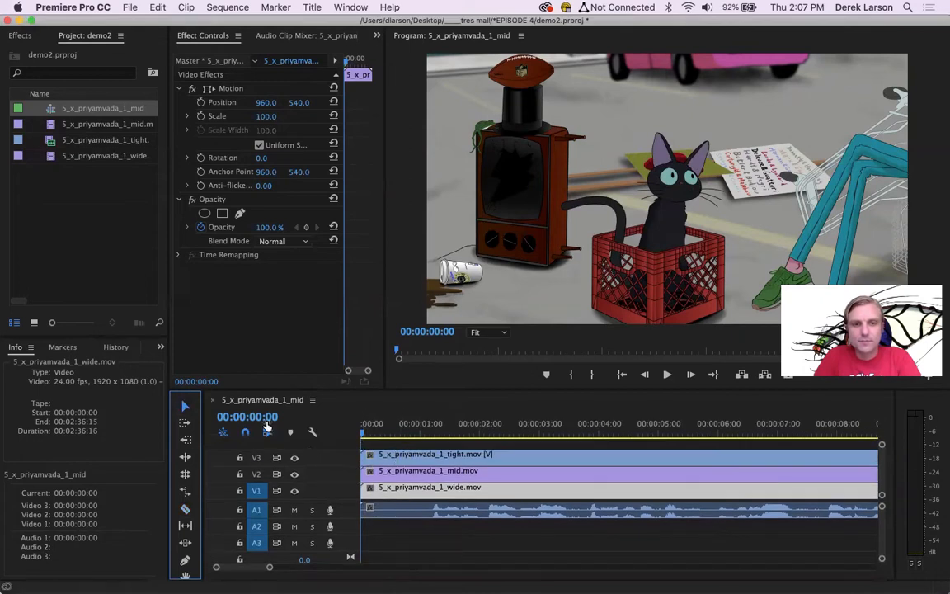
left_click_drag(363, 454, 611, 452)
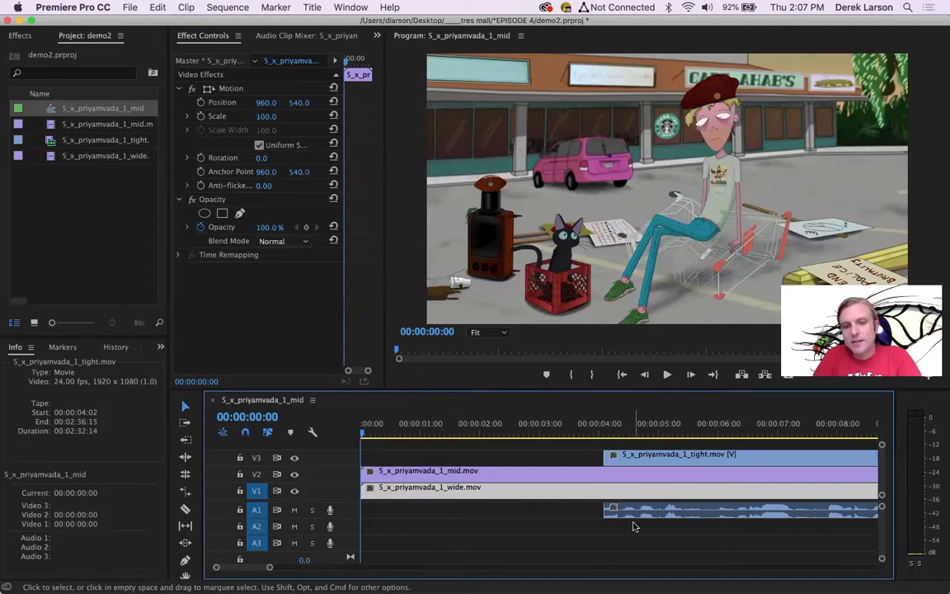
left_click_drag(636, 511, 474, 510)
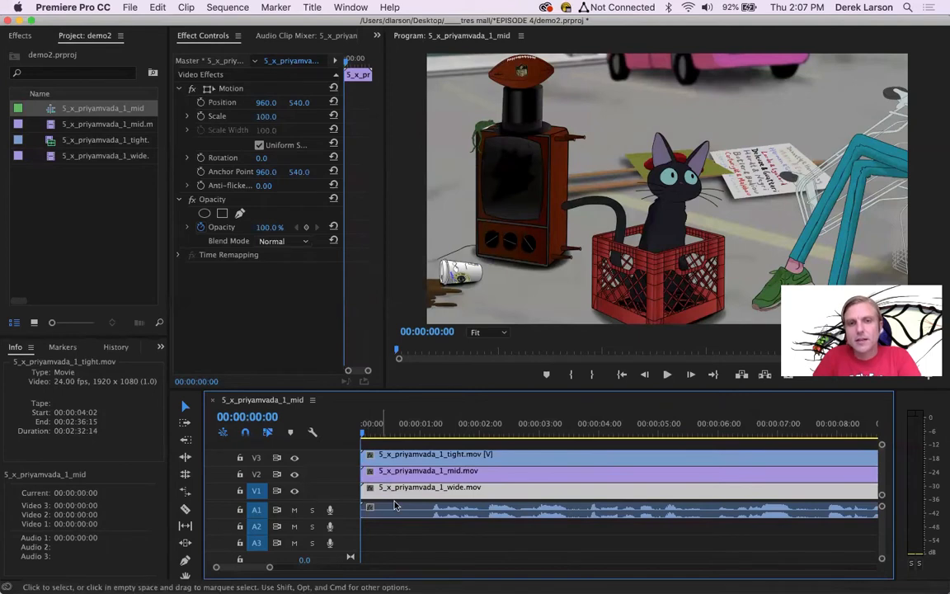
With track A1 locked, trim the tight clip's start to about 00:00:05:06, and trim the mid clip's start to about 6 seconds.
left_click(240, 509)
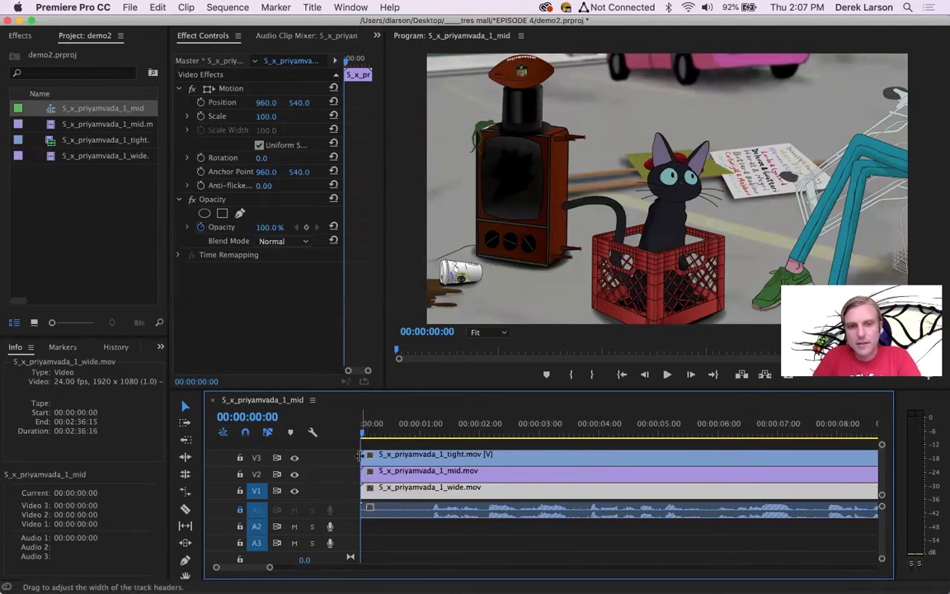
left_click_drag(368, 455, 491, 454)
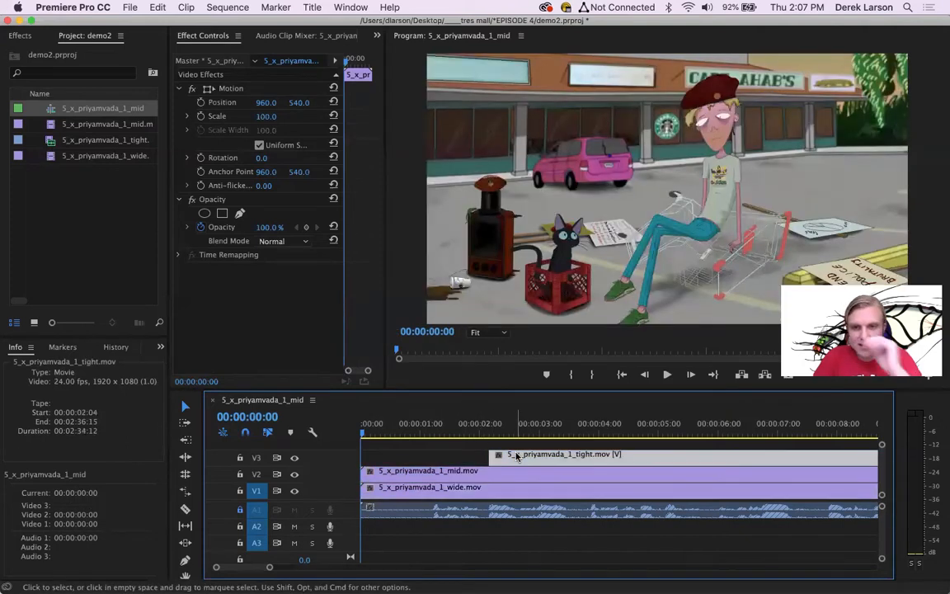
left_click(506, 434)
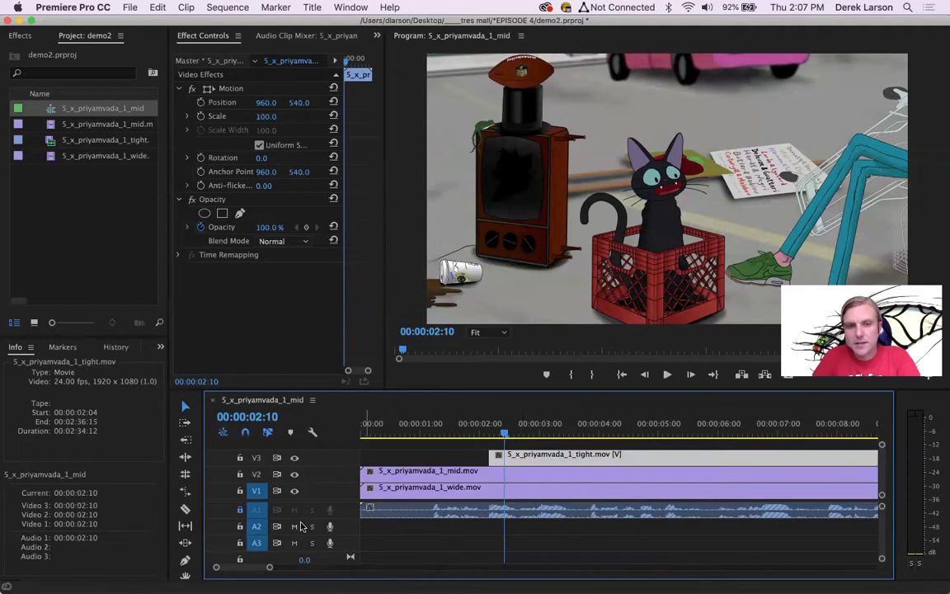
left_click_drag(490, 454, 675, 456)
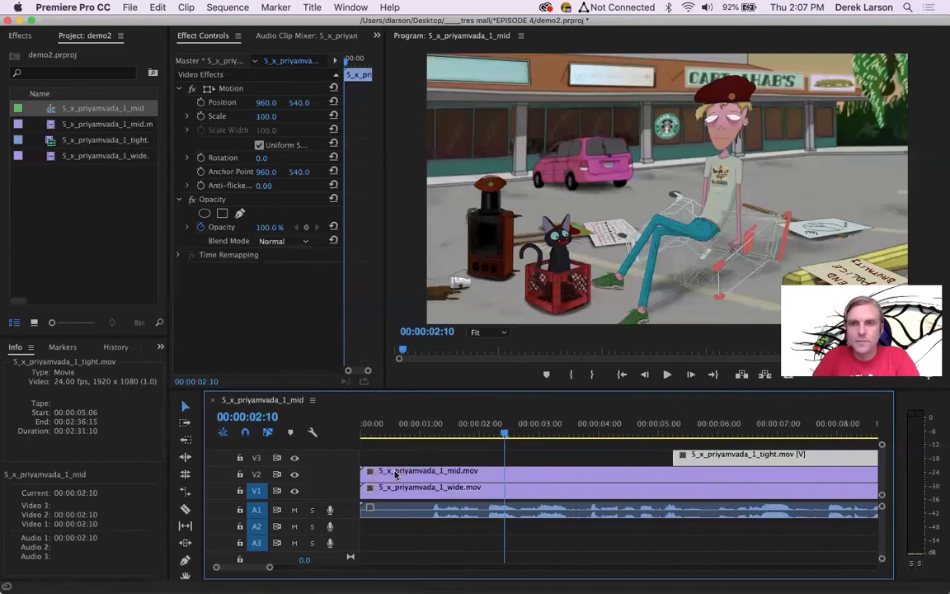
left_click_drag(365, 471, 723, 472)
key("Home")
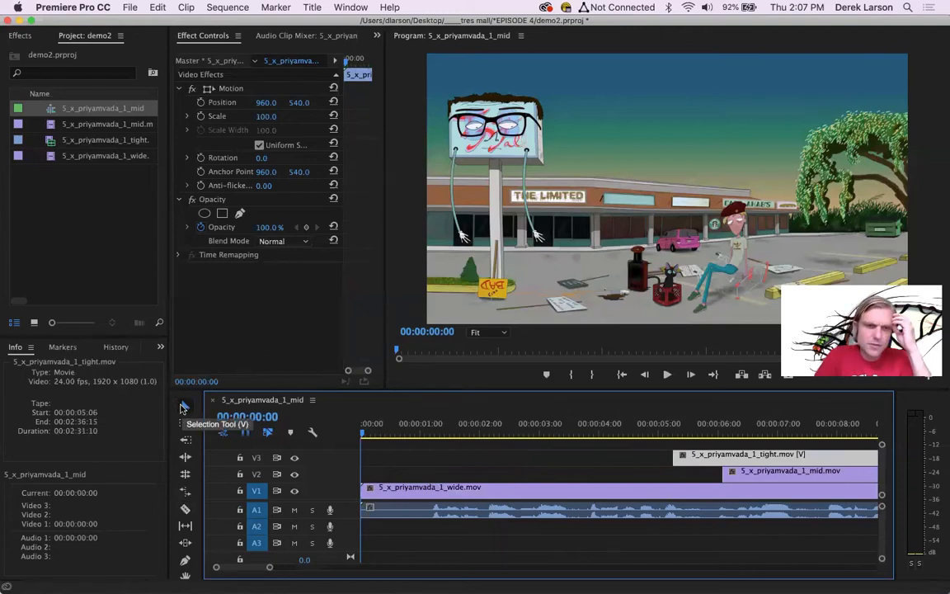
Try splitting the wide, mid and tight clips with the Razor tool, undoing the cuts.
left_click(186, 509)
left_click(502, 488)
left_click(745, 473)
left_click(761, 472)
left_click(806, 457)
key("super+z")
key("super+z")
key("super+z")
key("super+z")
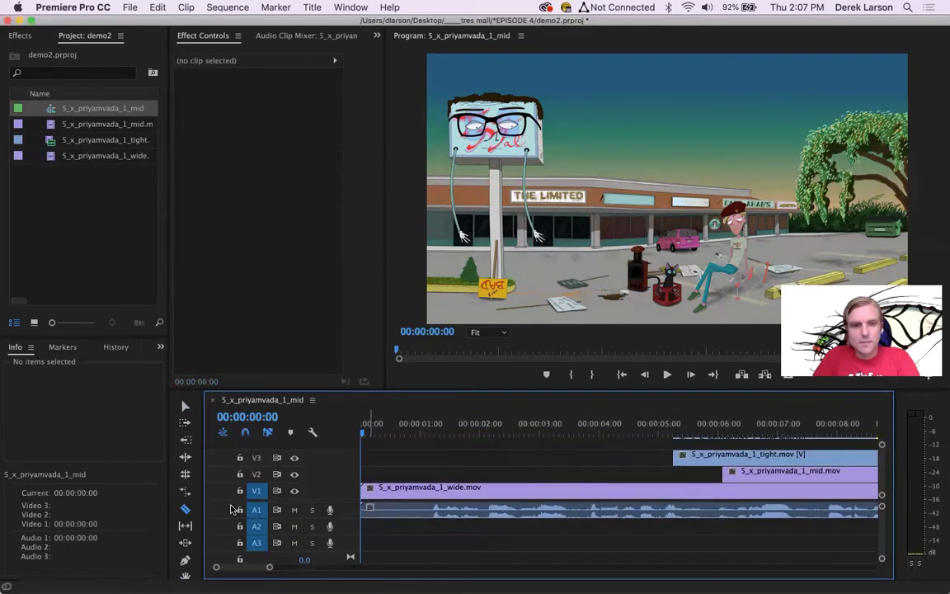
Fade in the wide clip on V1 with Pen tool opacity keyframes, rising from 0% at the start to 100% at about 1 second.
left_click(185, 562)
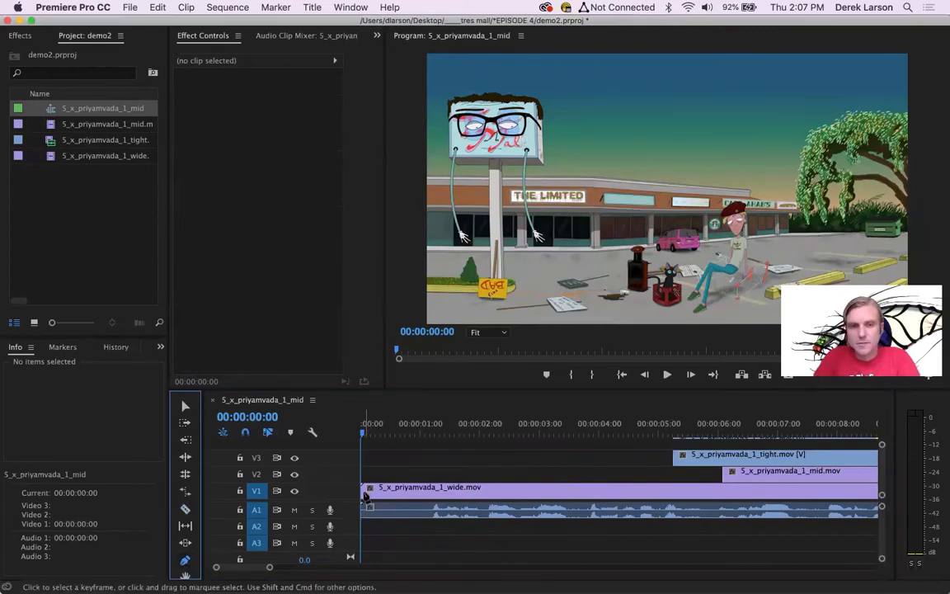
scroll(348, 495, "up", 5)
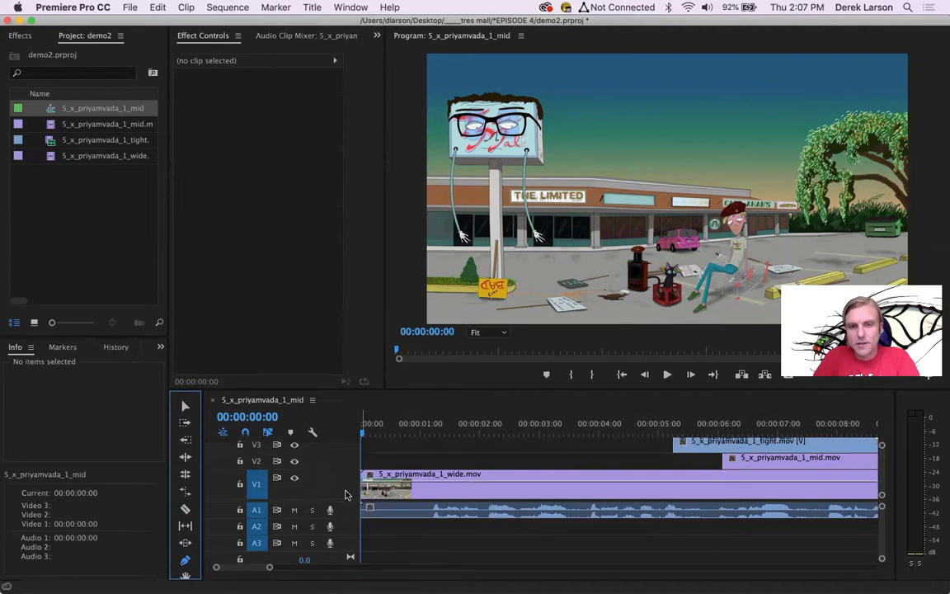
scroll(344, 495, "down", 5)
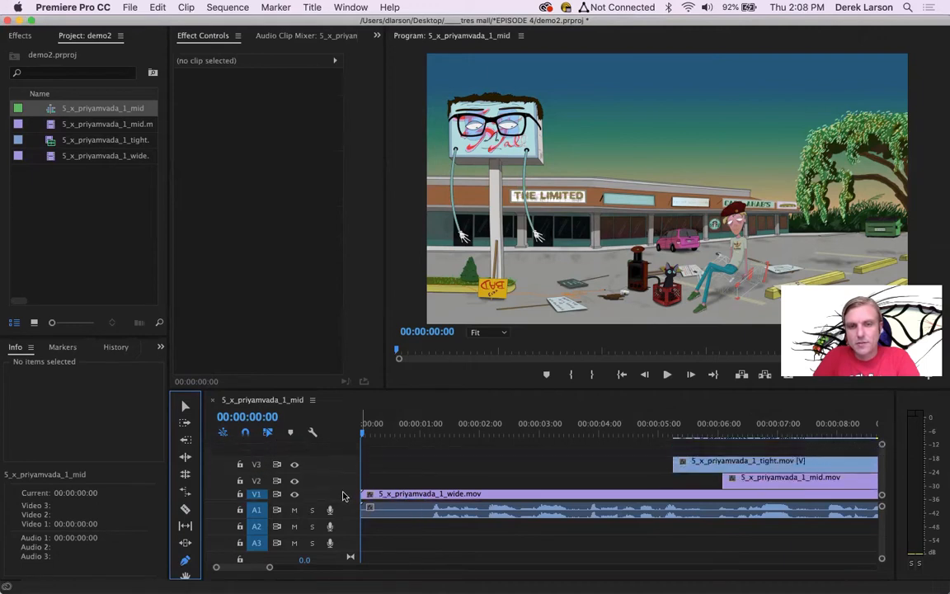
scroll(345, 495, "up", 1)
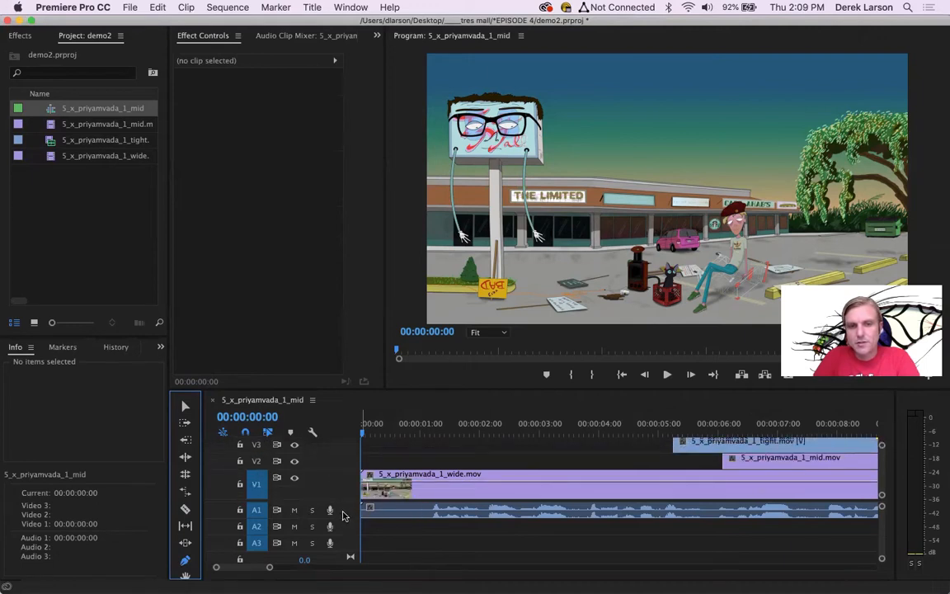
scroll(345, 515, "up", 4)
scroll(343, 518, "down", 3)
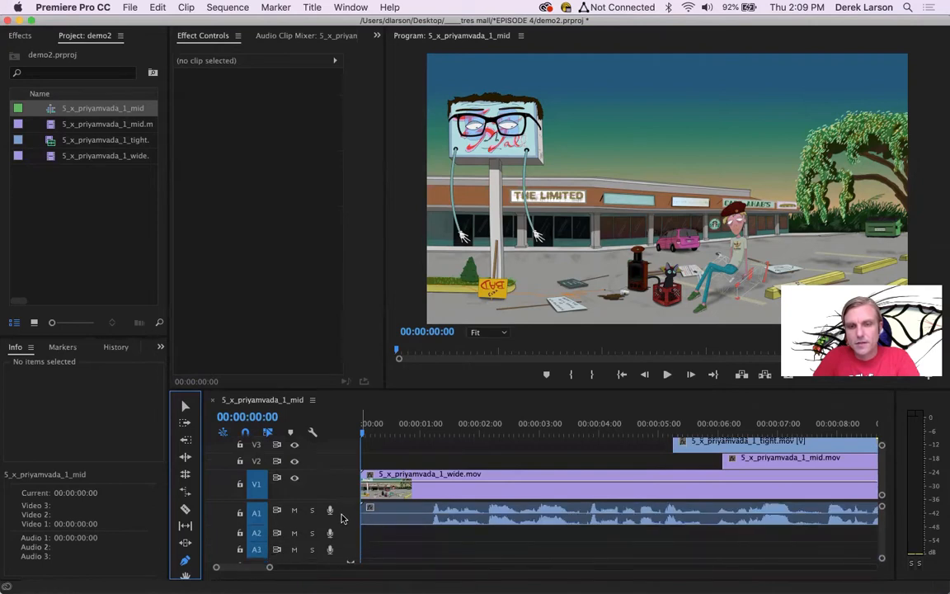
scroll(337, 493, "down", 2)
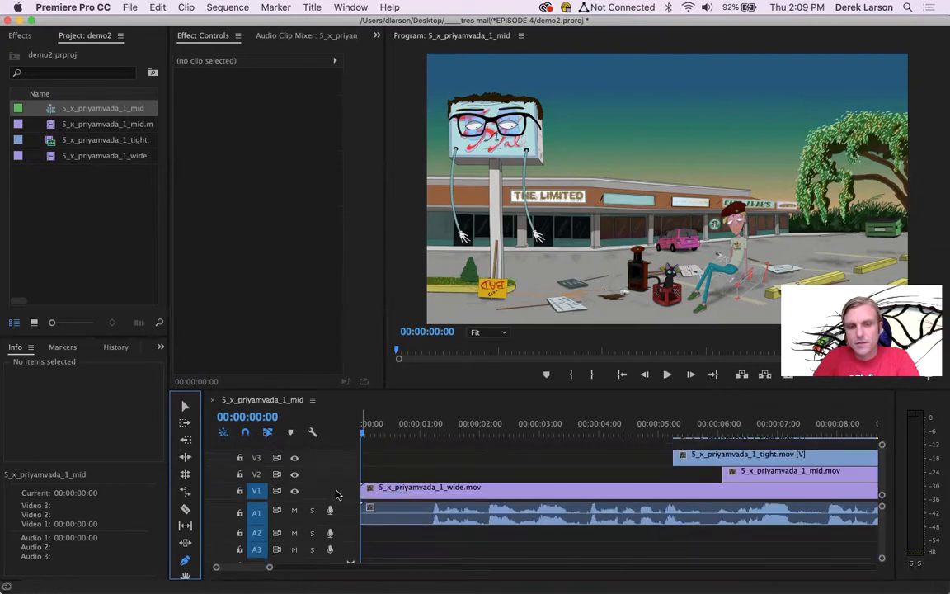
scroll(337, 494, "up", 1)
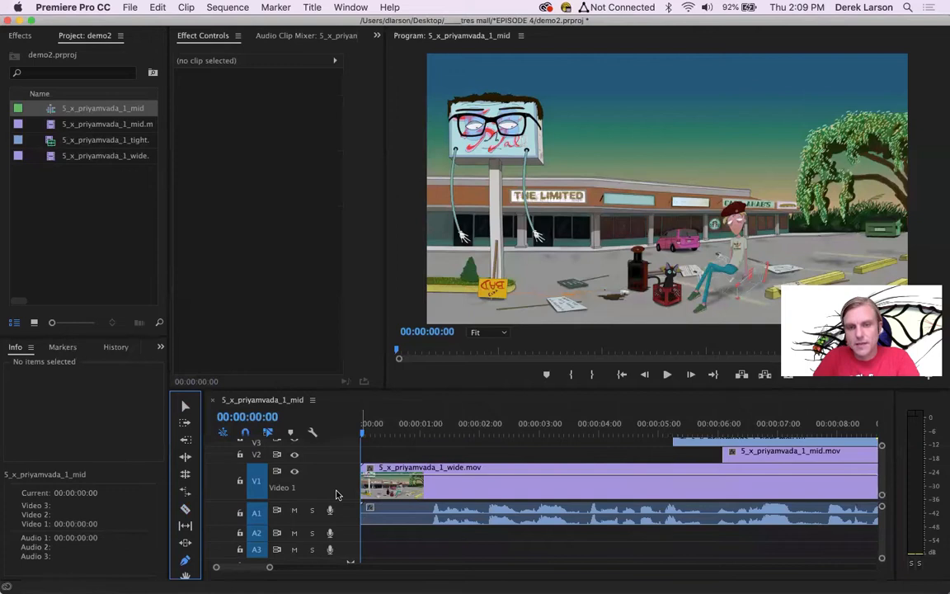
scroll(336, 493, "down", 1)
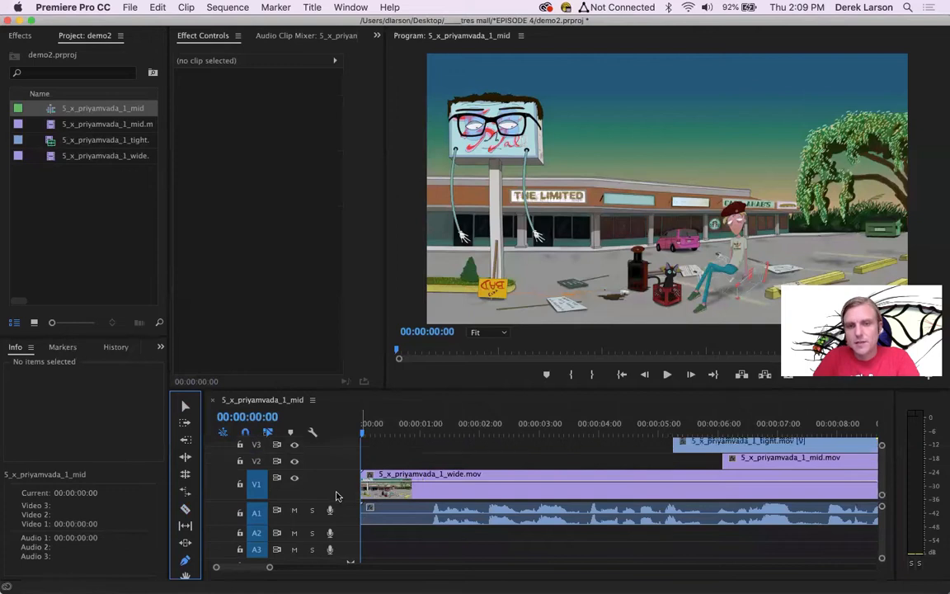
left_click(431, 486)
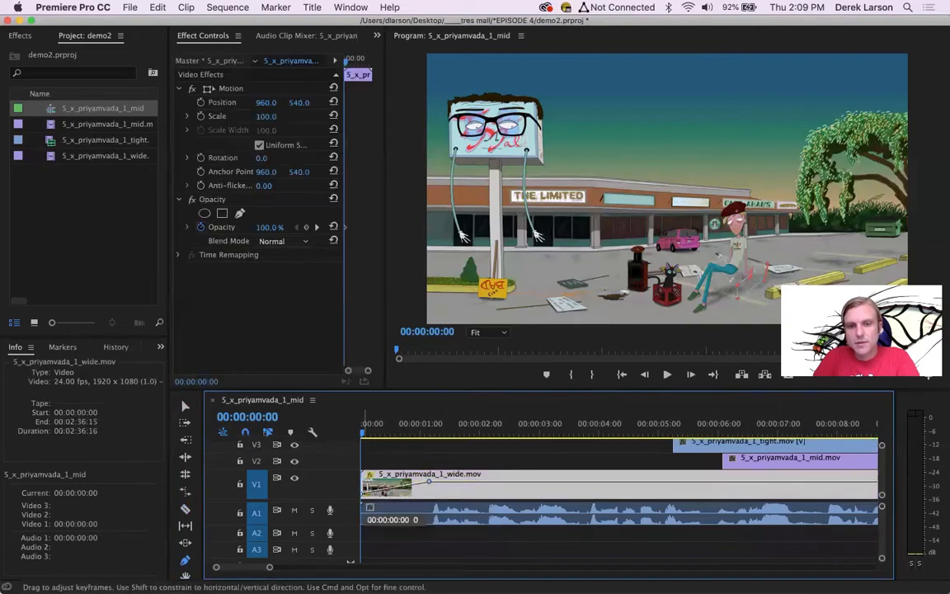
key("space")
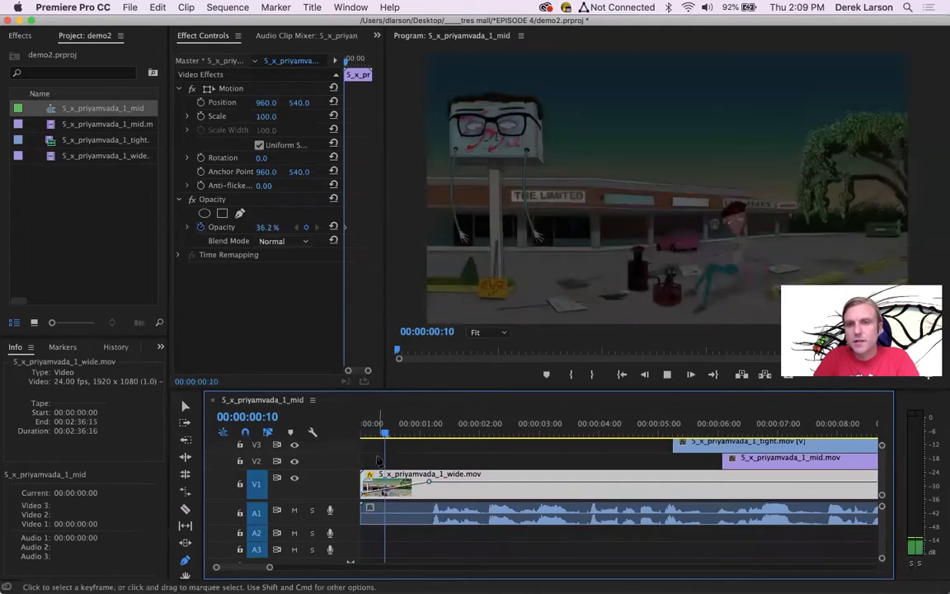
Try a volume fade-in on the A1 audio with a keyframe at about 2 seconds and a lowered one at about 1.5 seconds.
left_click(467, 515)
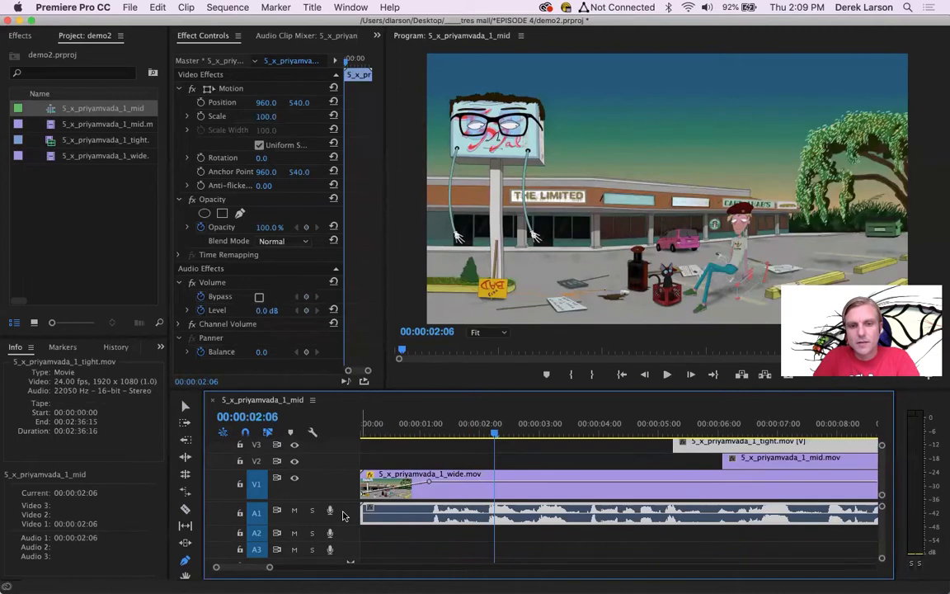
scroll(343, 516, "up", 1)
left_click(481, 517)
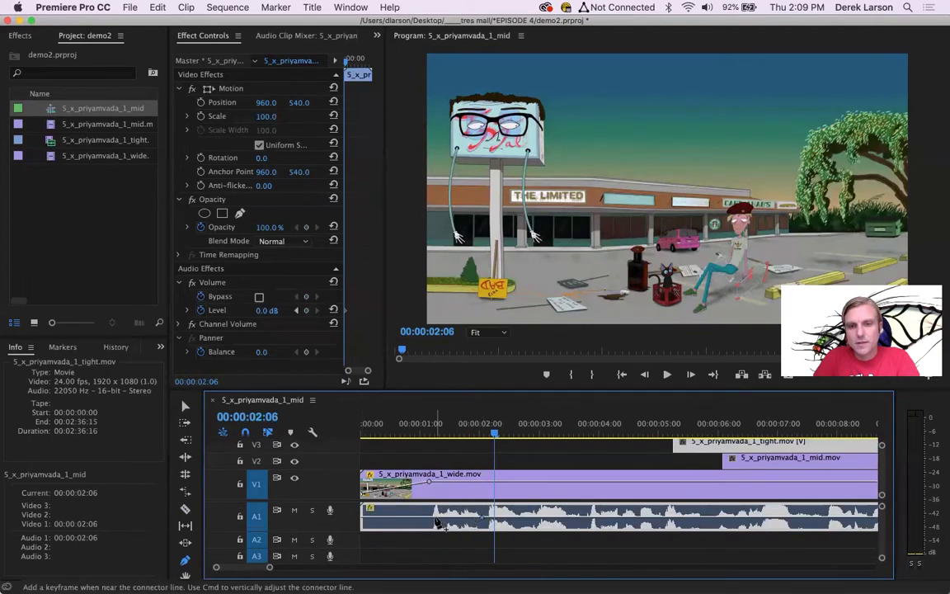
left_click_drag(454, 518, 455, 548)
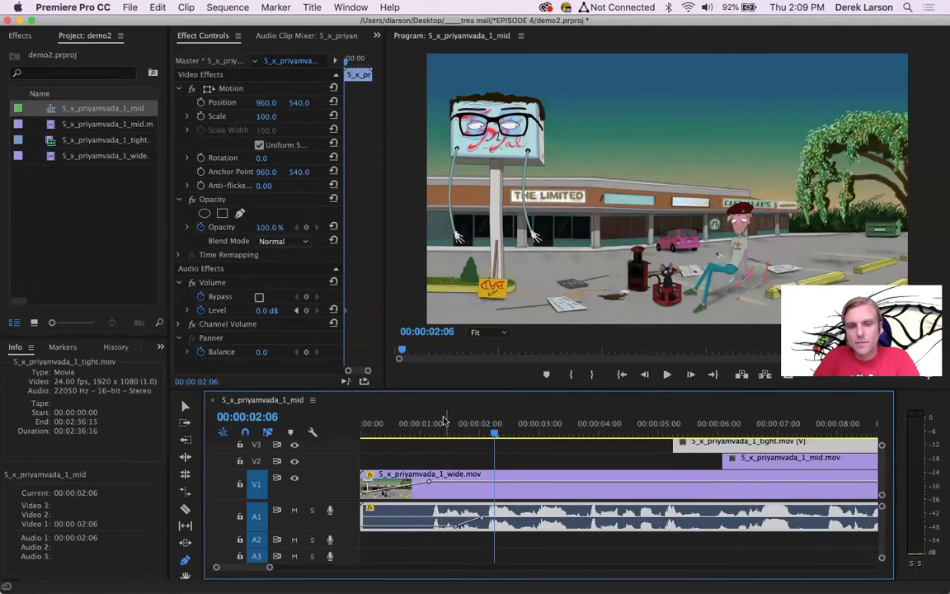
left_click(449, 434)
key("space")
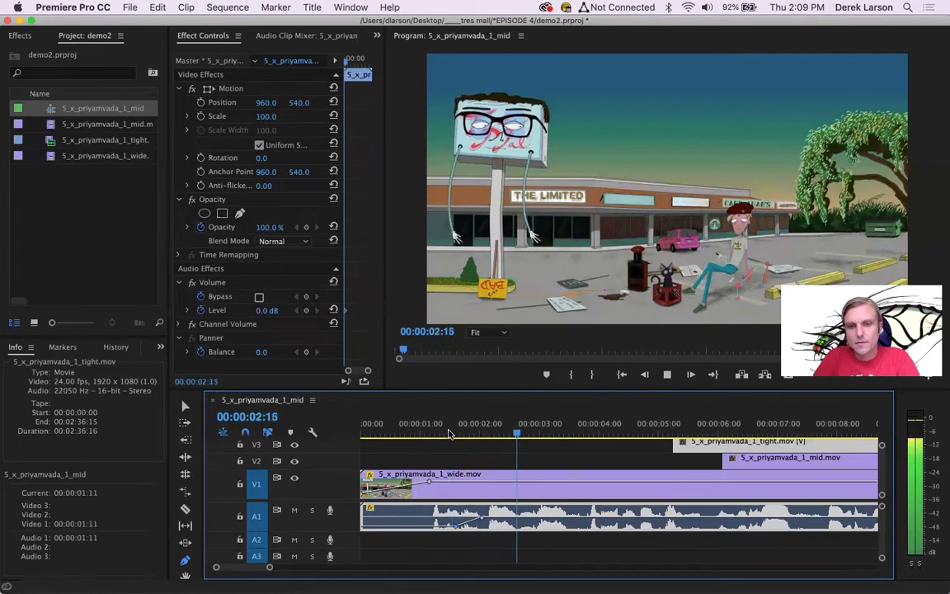
key("space")
Delete the lowered volume keyframe on the A1 audio and play the sequence from about 1 second.
key("Delete")
left_click(423, 432)
key("space")
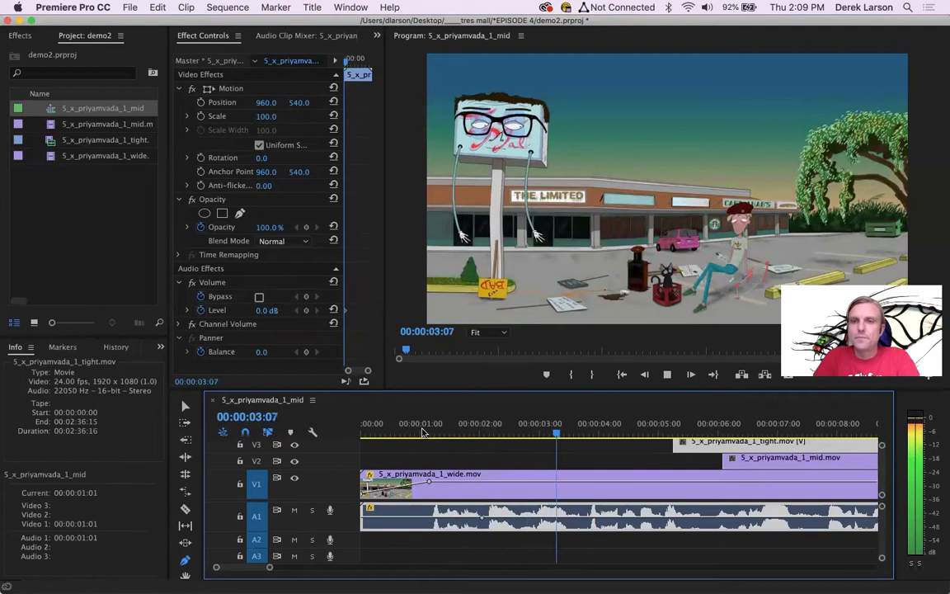
key("space")
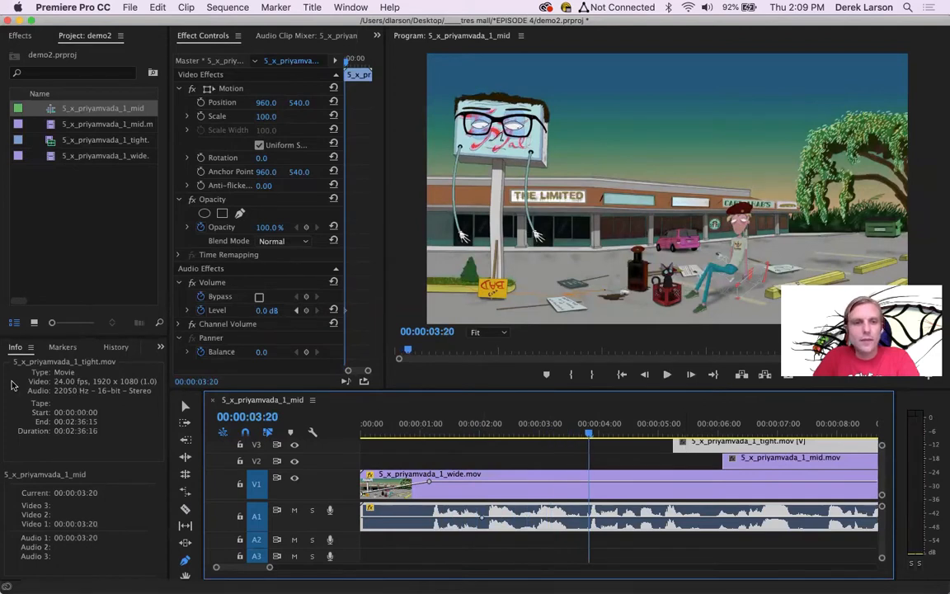
With track A1 locked, extend the tight clip's start on V3 back to 00:00:03:20 and play the edit up to 00:00:08:06.
left_click_drag(674, 445, 589, 446)
left_click_drag(676, 445, 631, 446)
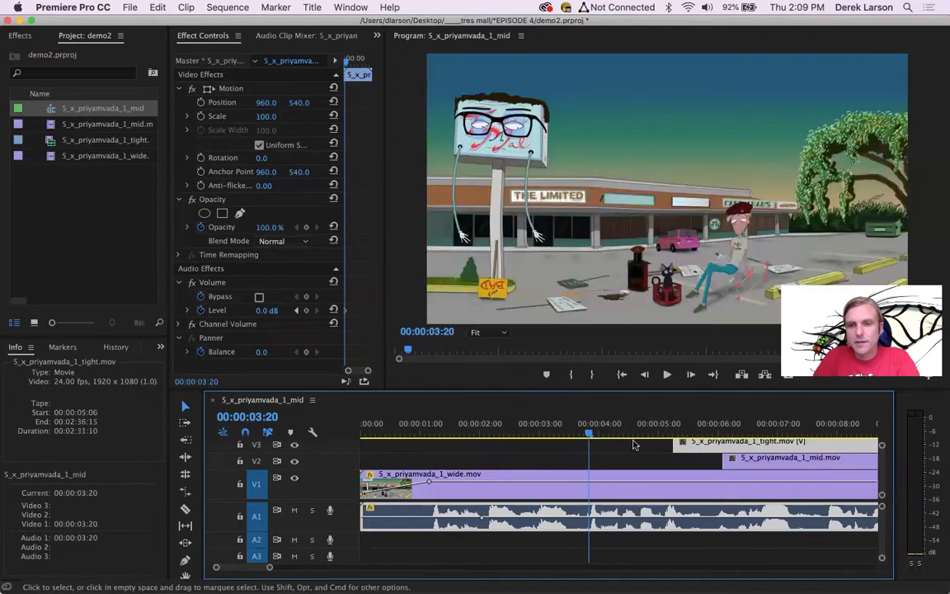
left_click_drag(271, 568, 318, 569)
left_click(240, 517)
left_click_drag(467, 444, 427, 433)
key("space")
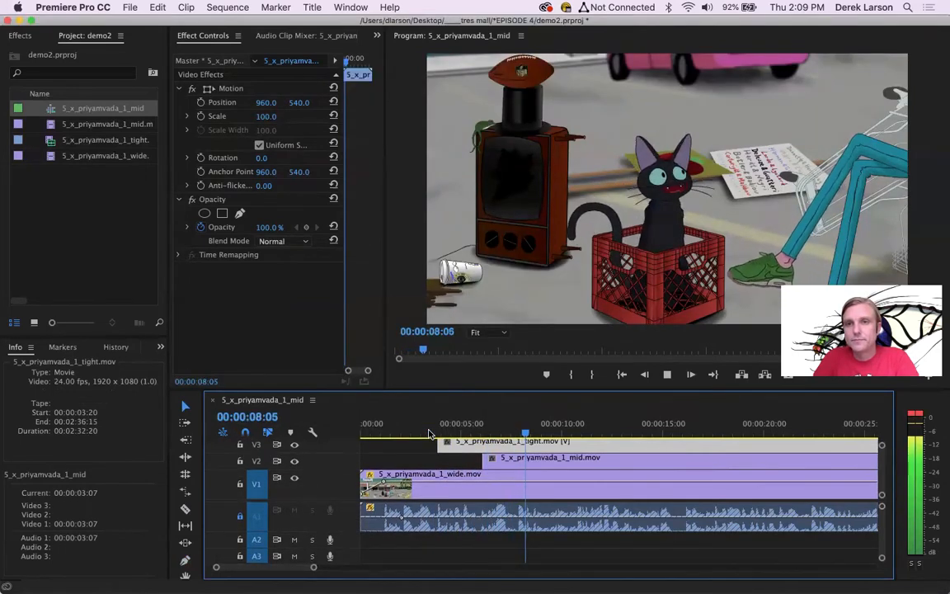
key("space")
Split the tight clip on V3 at 00:00:08:06 with the Razor tool.
left_click(185, 508)
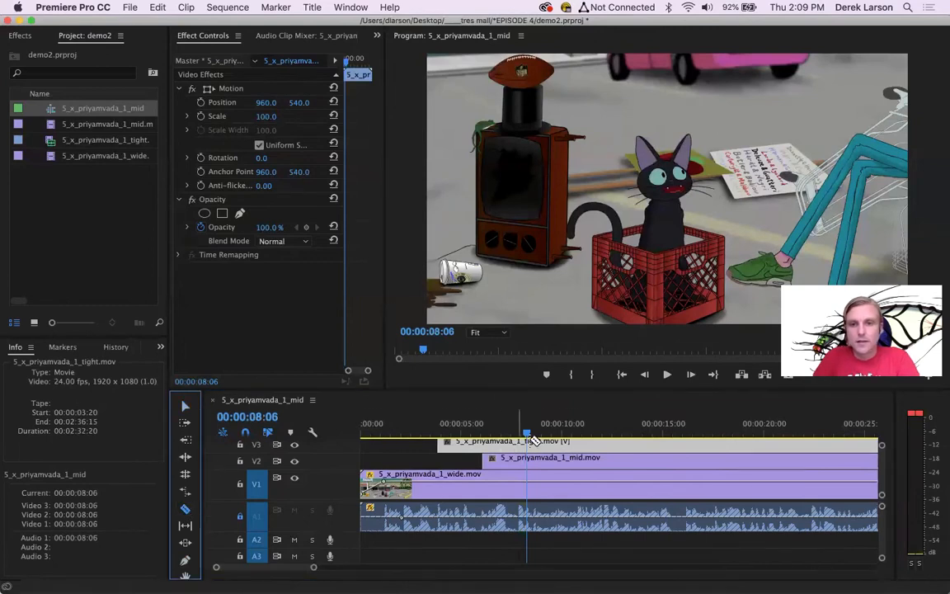
left_click(527, 442)
key("v")
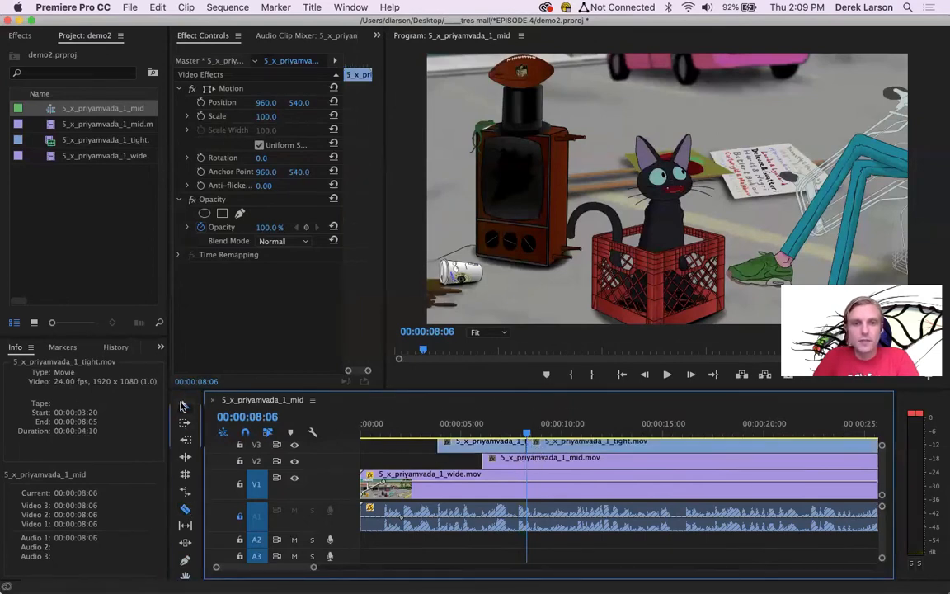
Try trimming the start of the second tight segment to 00:00:11:20, and undo the trim.
left_click(513, 463)
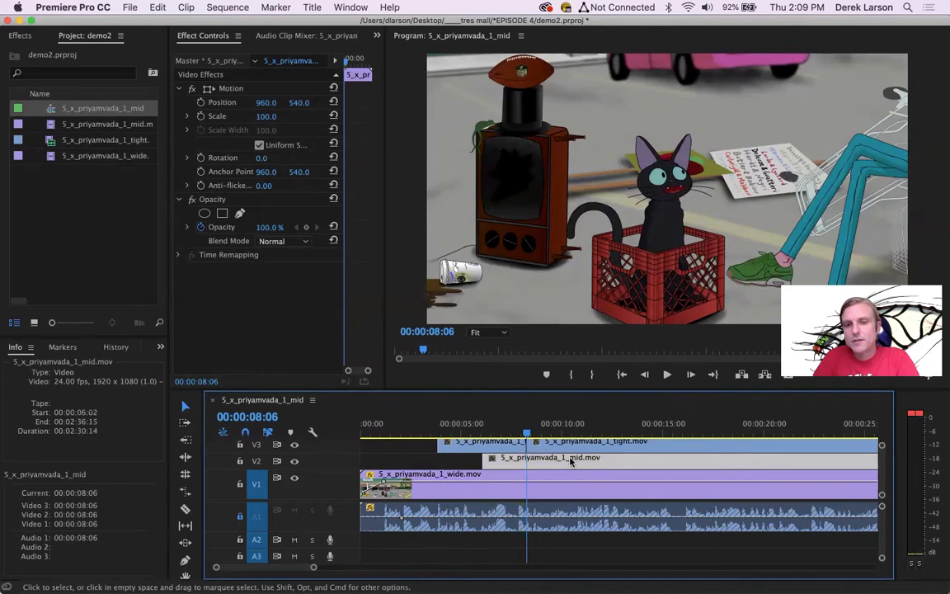
left_click(546, 446)
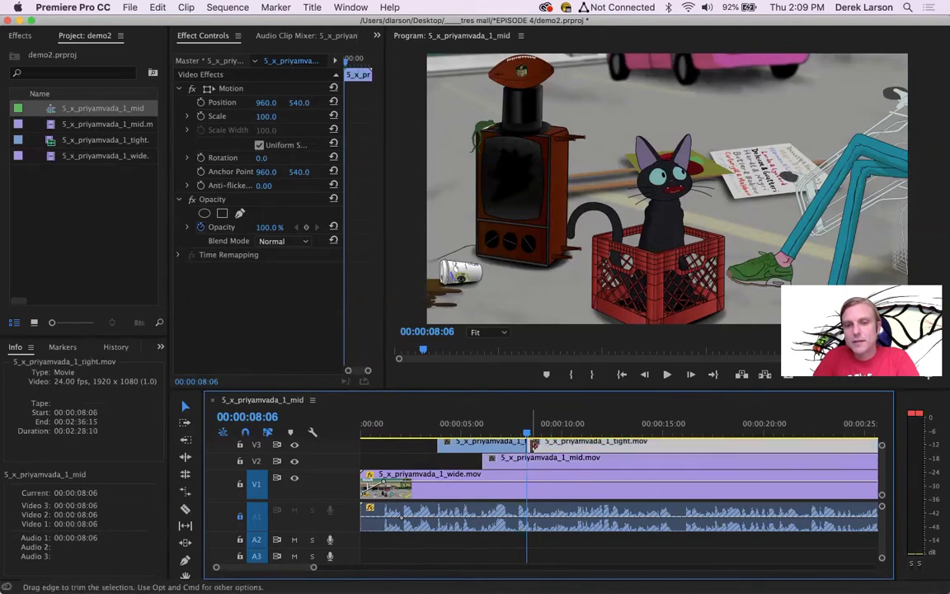
mouse_move(535, 443)
left_mouse_down()
mouse_move(549, 447)
mouse_move(536, 445)
left_mouse_up()
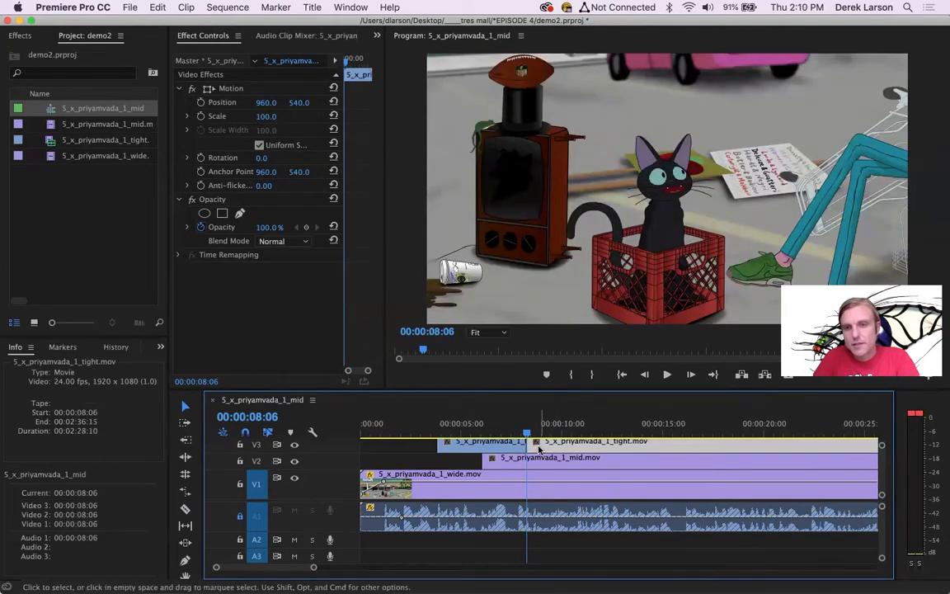
left_click_drag(535, 444, 606, 446)
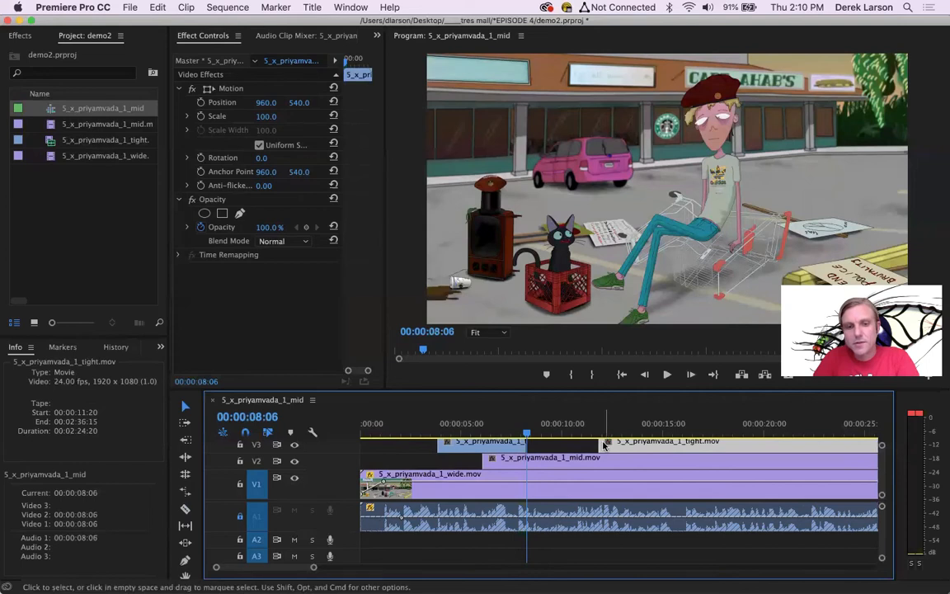
key("super+z")
Try moving the second tight segment to start at 00:00:12:14, play across the cut, and undo the move.
left_click_drag(543, 448, 642, 445)
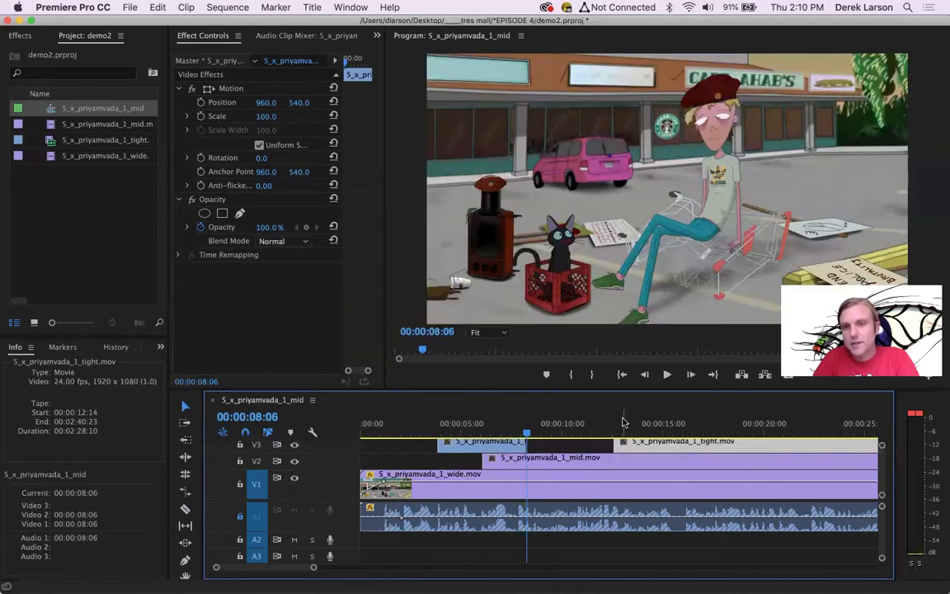
left_click(607, 429)
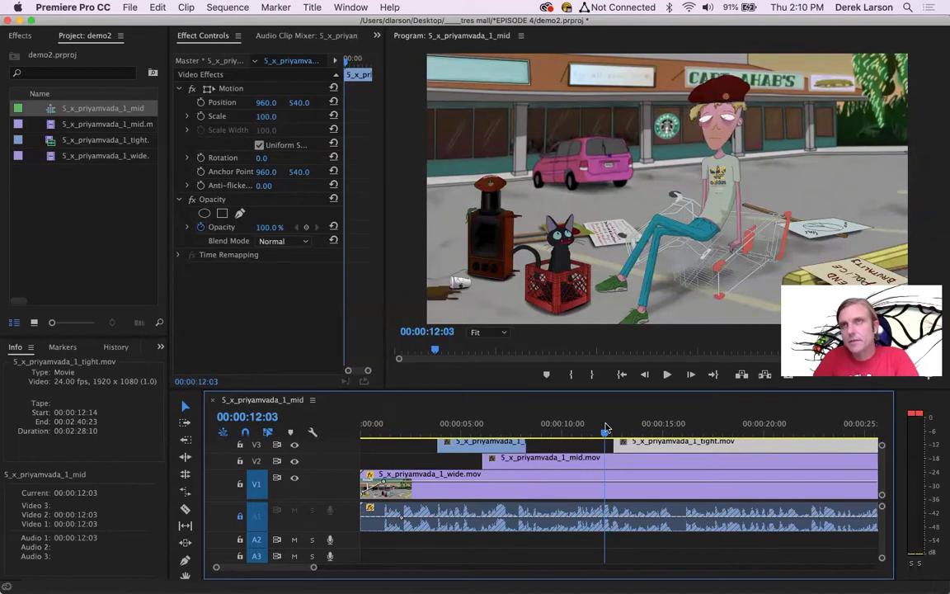
key("space")
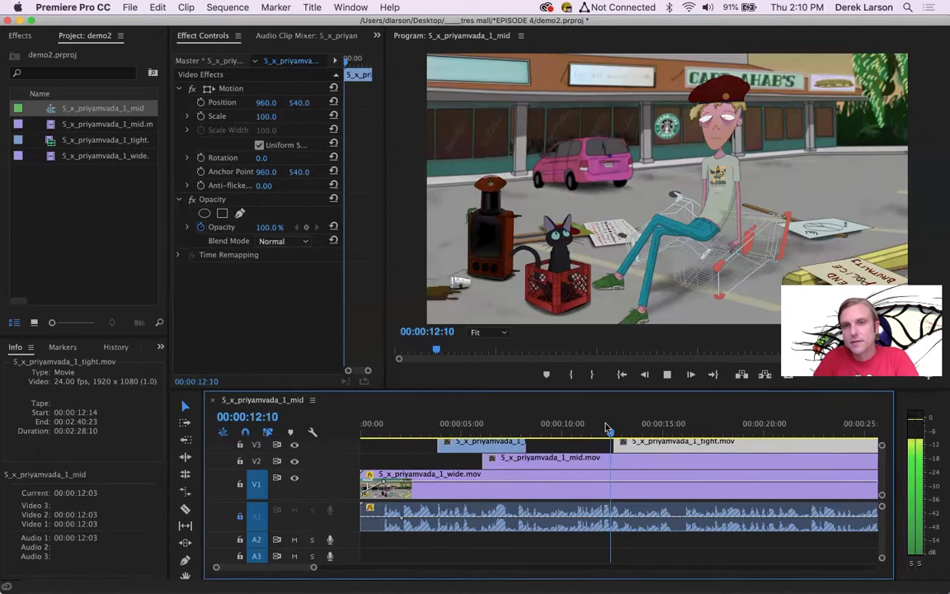
key("space")
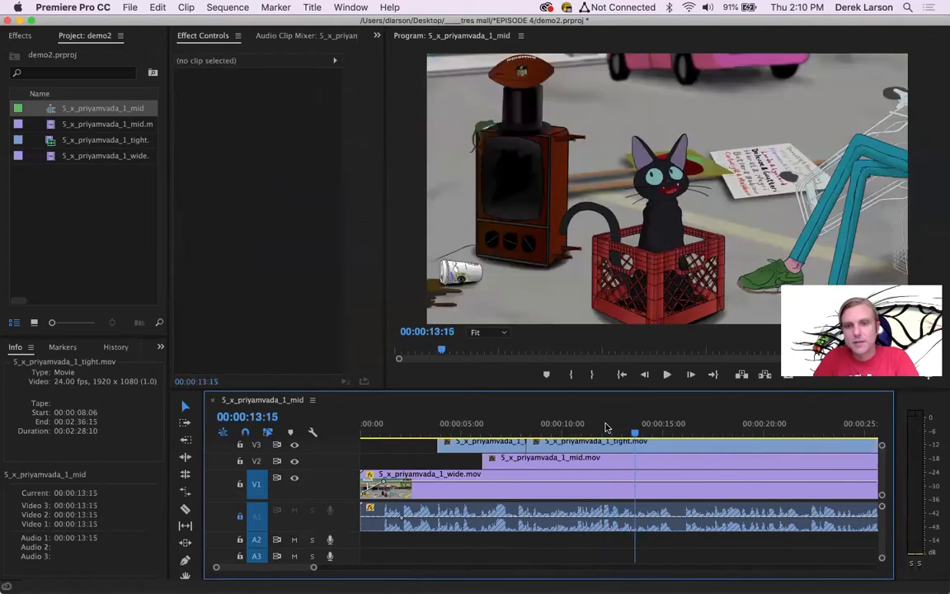
Trim the second tight segment's start to about 15 seconds and the mid clip's start to 00:00:08:06, and play up to 00:00:20:14.
left_click_drag(615, 443, 665, 443)
left_click_drag(488, 460, 526, 459)
left_click(505, 429)
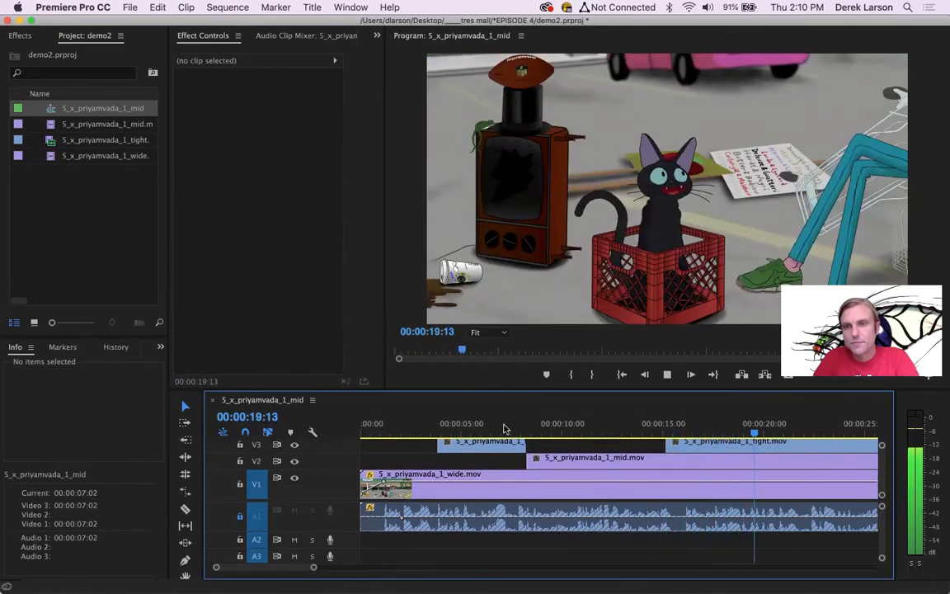
key("space")
Split the tight clip on V3 at 00:00:20:14 and trim the start of its remaining part to about 32 seconds.
left_click_drag(313, 567, 353, 569)
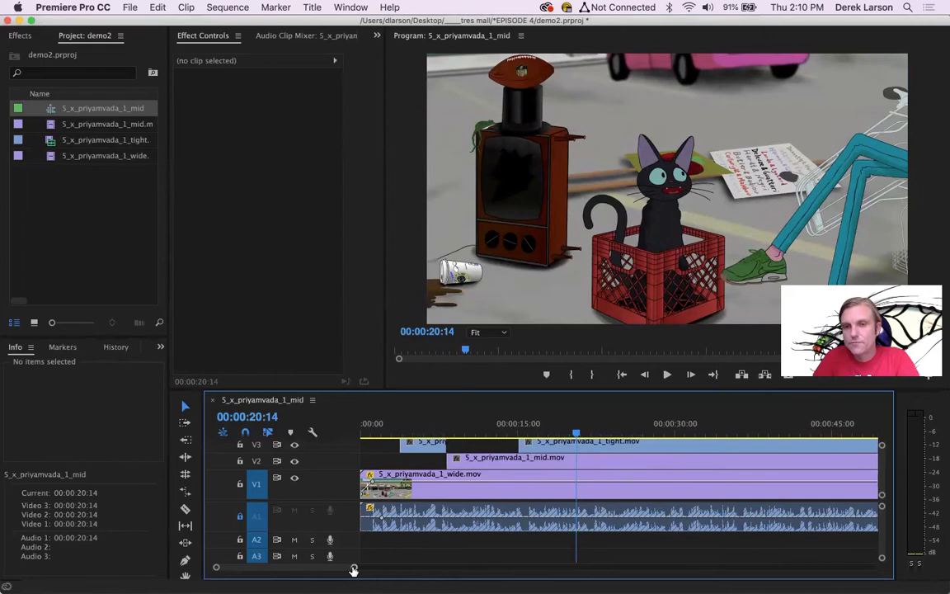
left_click(185, 509)
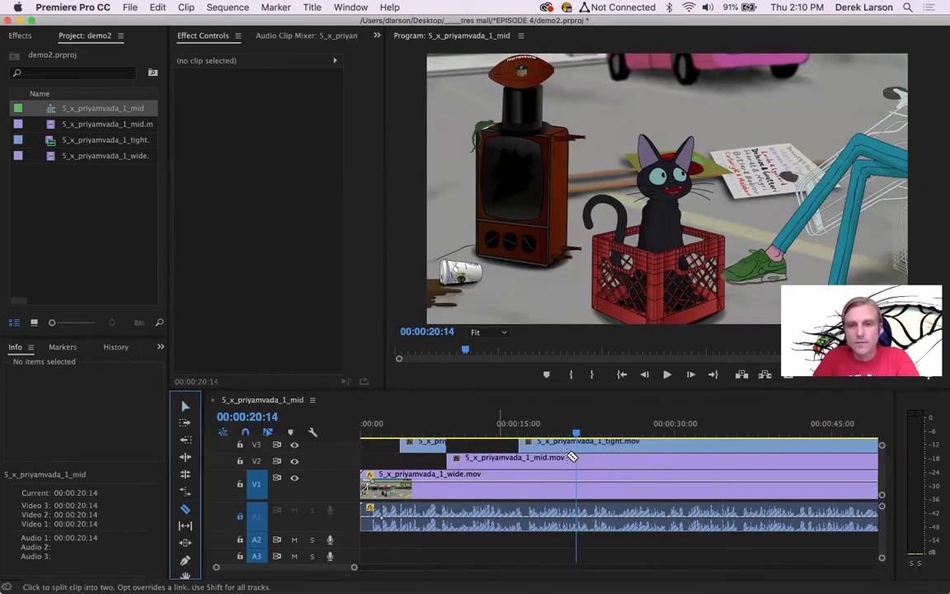
left_click(576, 443)
left_click(185, 405)
left_click_drag(577, 443, 695, 441)
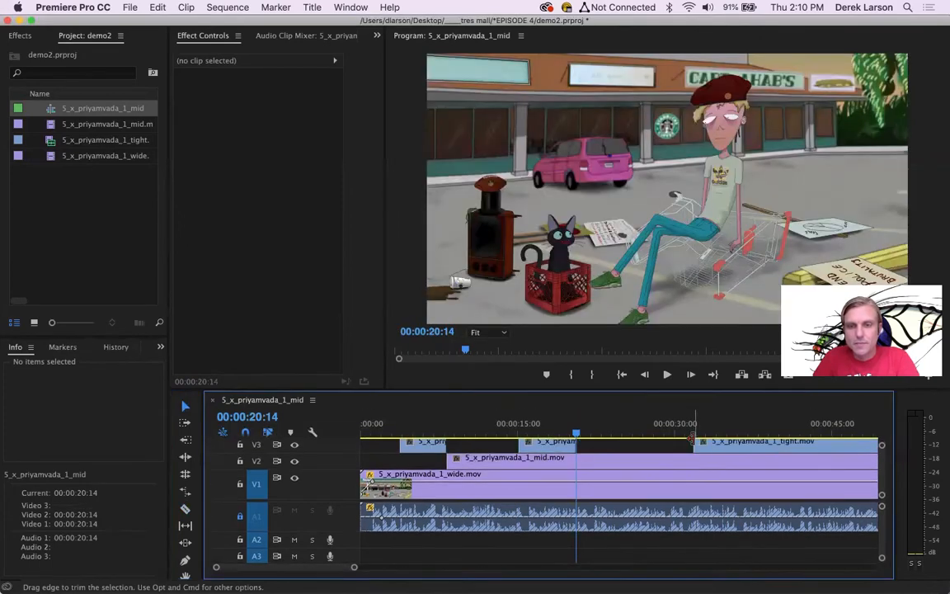
Split the mid clip on V2 where the second tight segment starts, and trim the remaining mid part's start to 00:00:37:04.
left_click(521, 463)
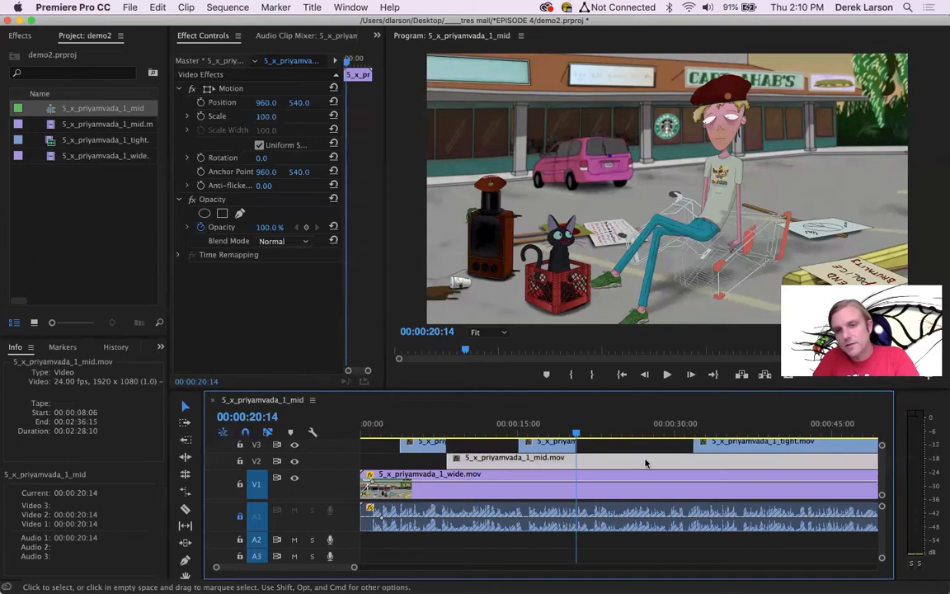
left_click(185, 509)
left_click(520, 459)
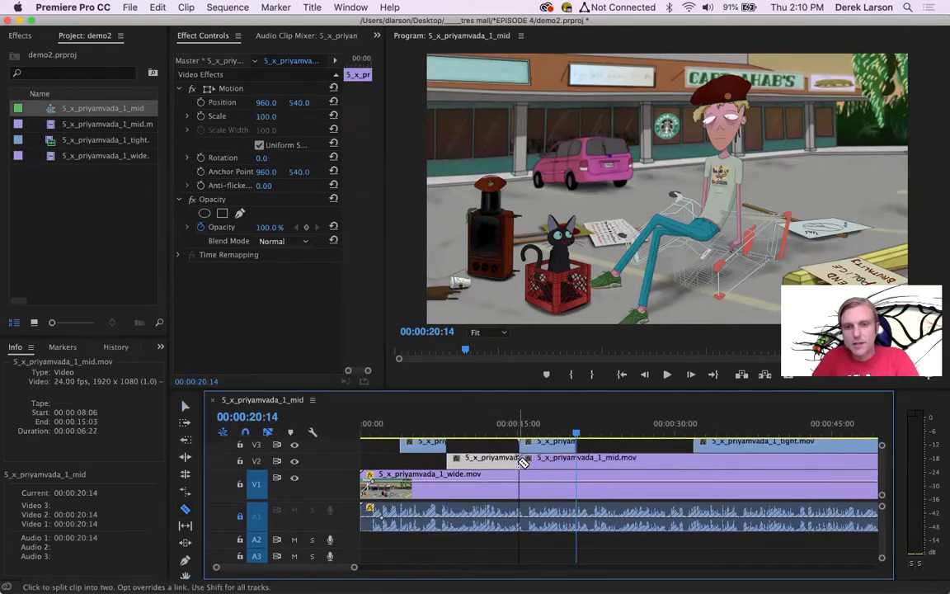
key("v")
left_click_drag(523, 462, 749, 461)
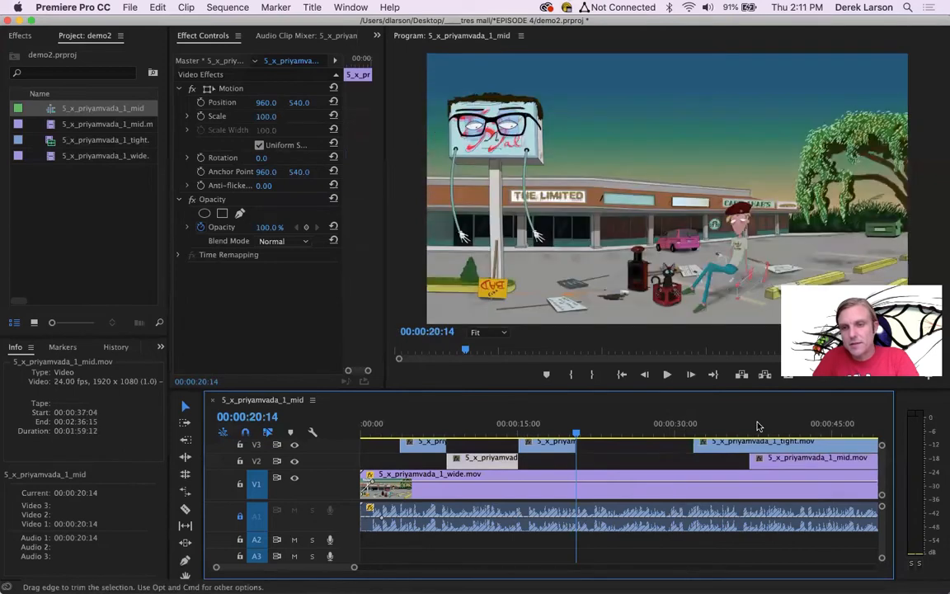
Play the sequence from about 14 seconds to 00:00:25:06 to review the cuts from mid to tight to wide shot.
left_click(507, 425)
key("space")
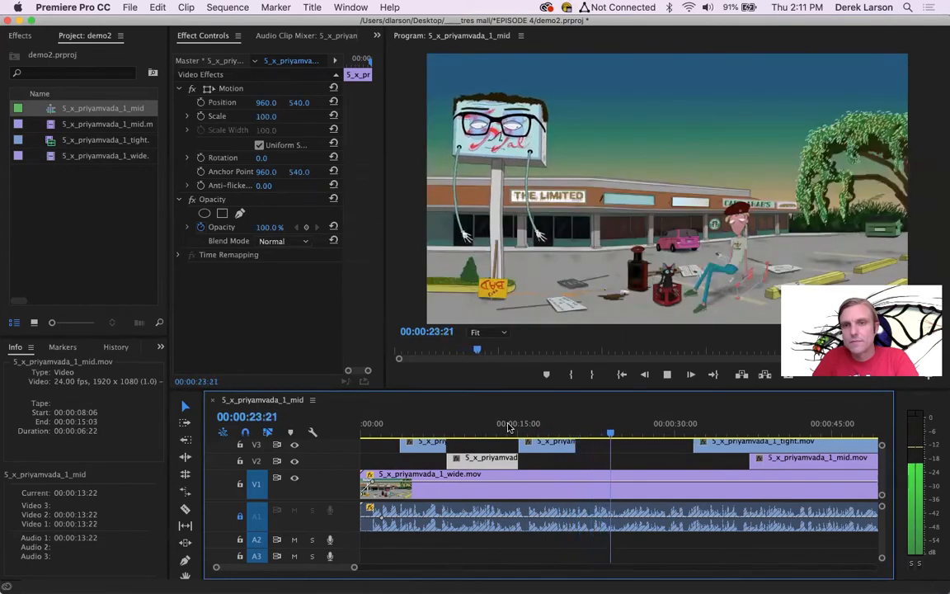
key("space")
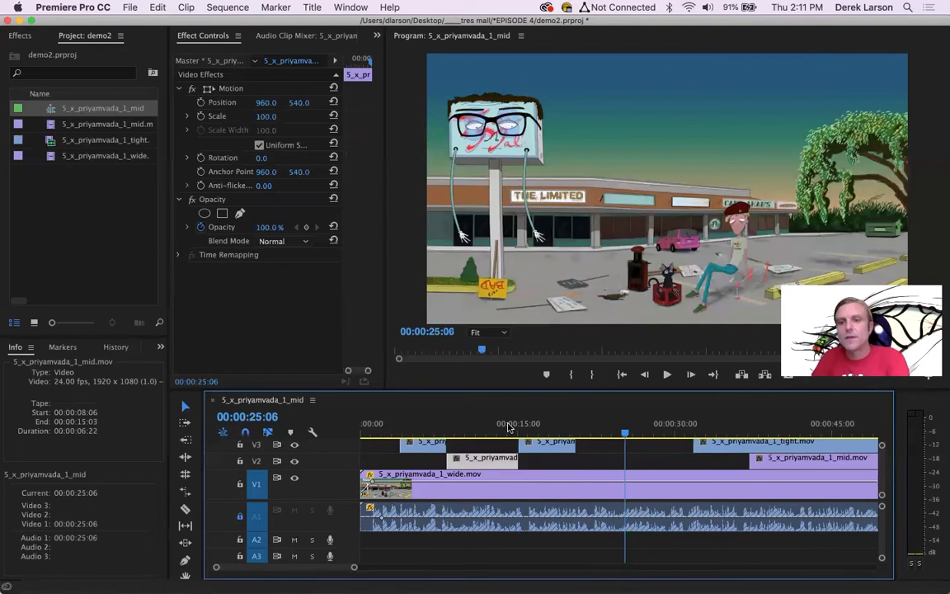
key("XF86AudioLowerVolume")
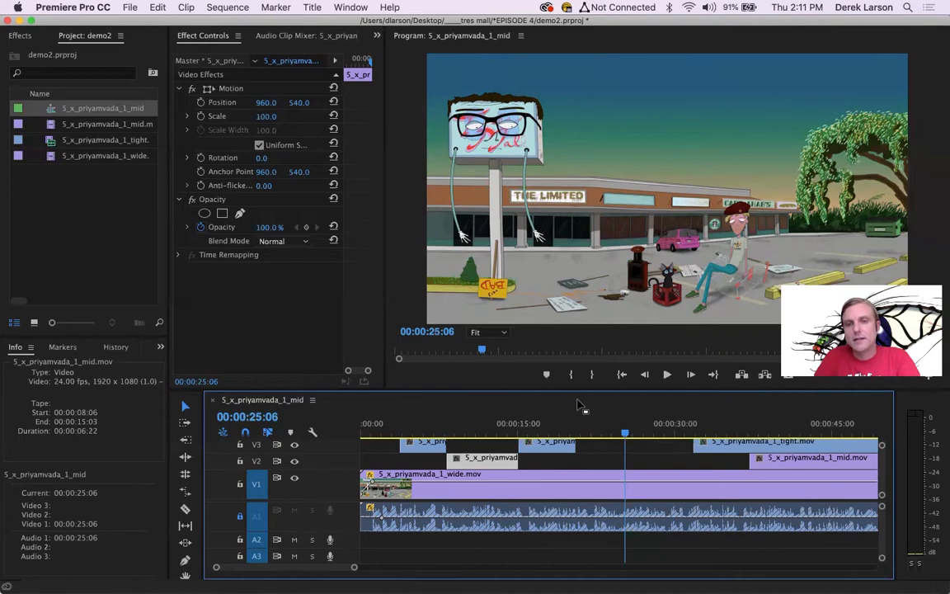
Compare the second tight segment with the wide shot after it by scrubbing between them, ending at 00:00:23:13 with the whole sequence in view.
left_click_drag(611, 430, 642, 431)
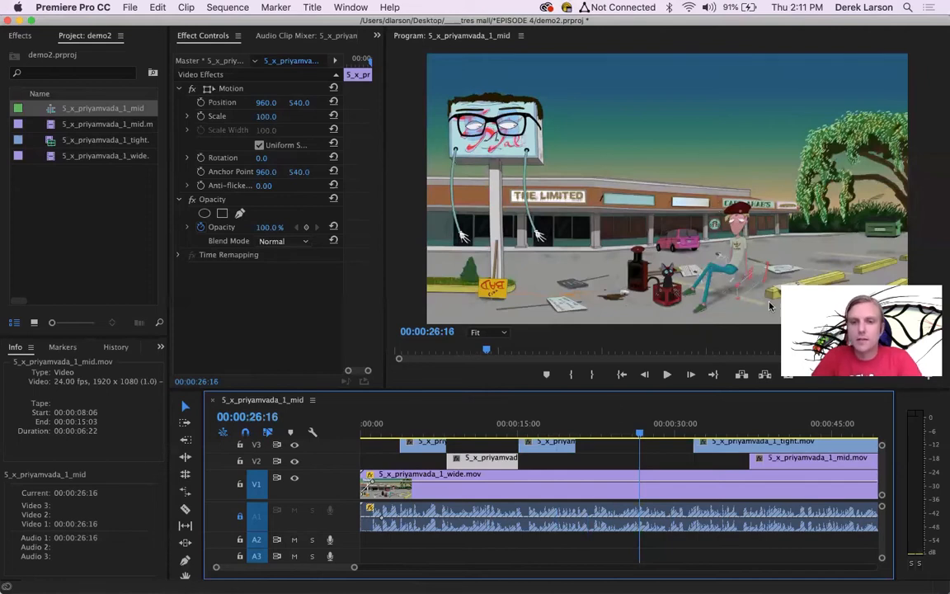
left_click(562, 430)
left_click(617, 430)
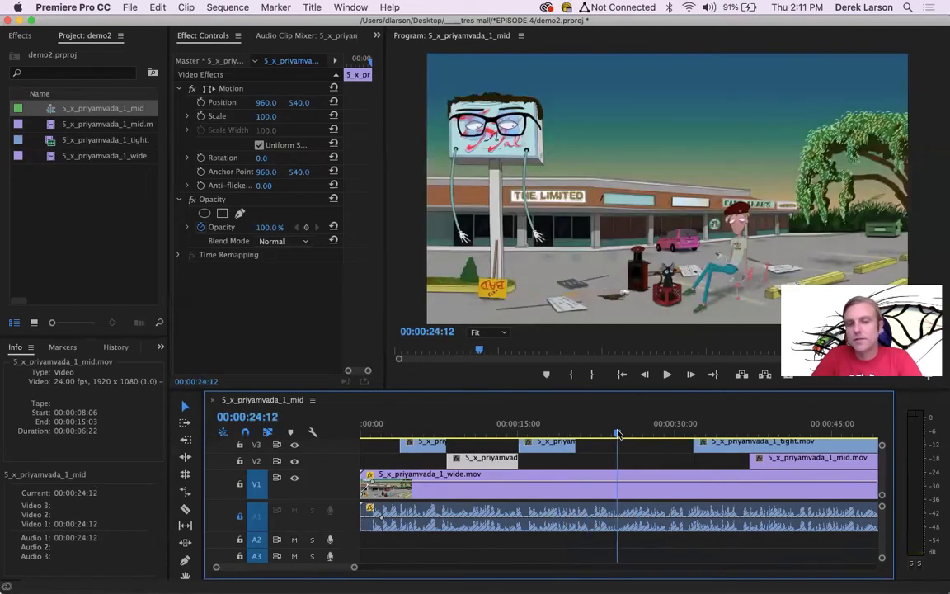
left_click(546, 432)
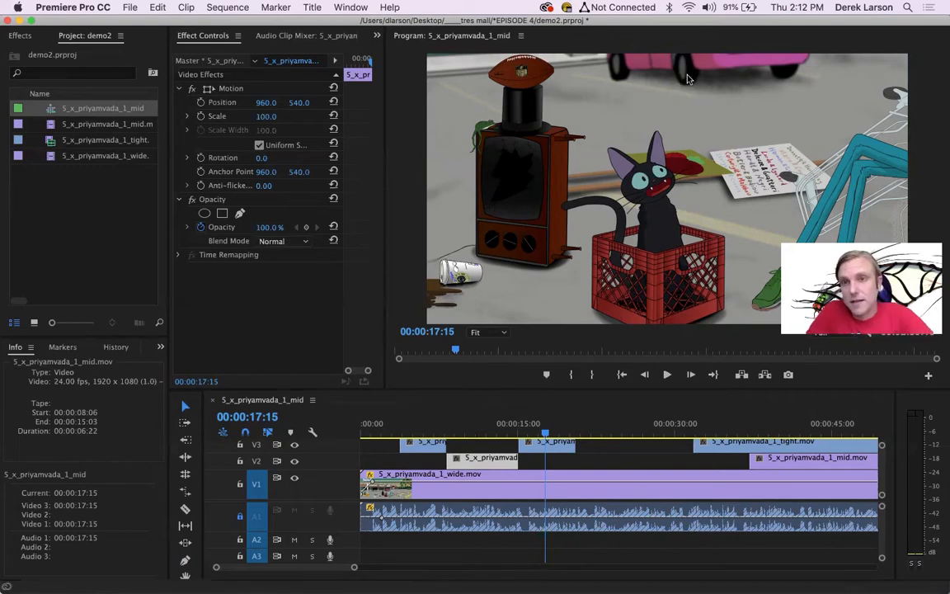
left_click(608, 433)
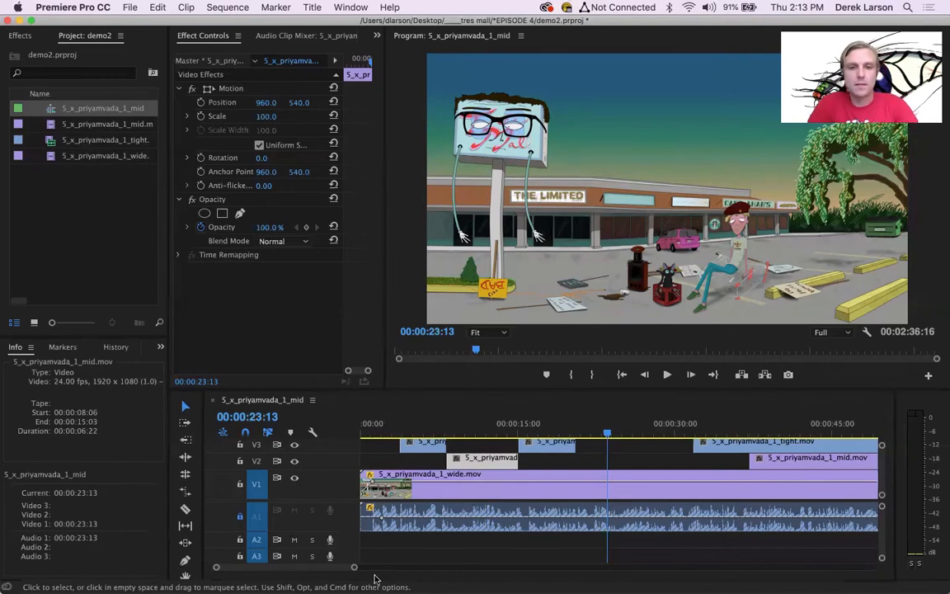
left_click_drag(355, 567, 501, 569)
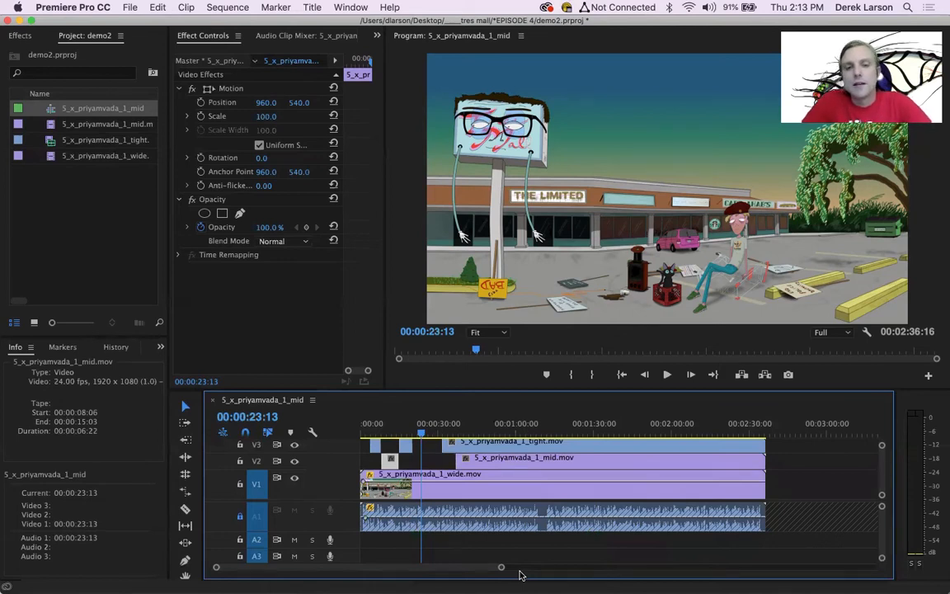
Switch to Google Chrome and open the freesfx sound effects site in a new tab.
key("super+Tab")
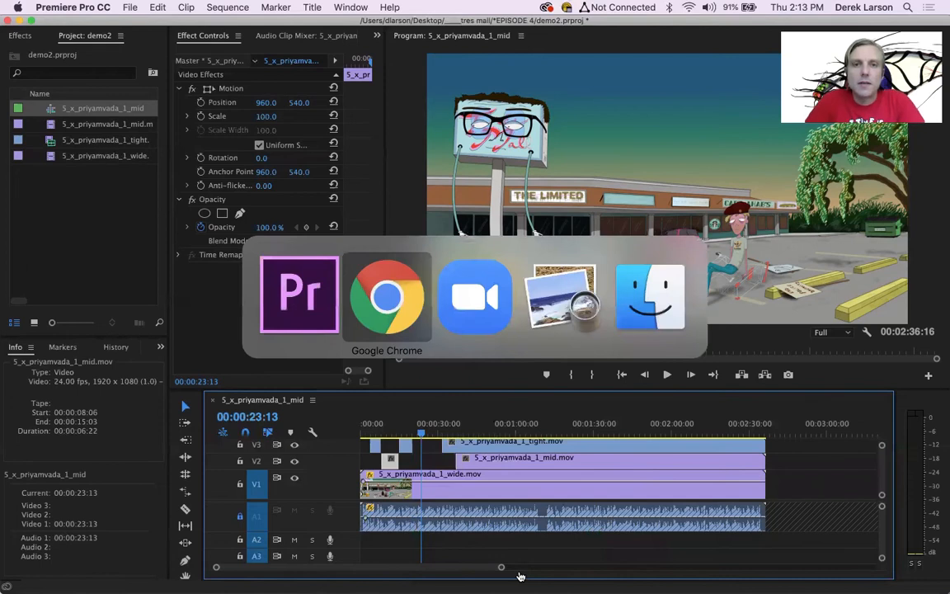
key("super+t")
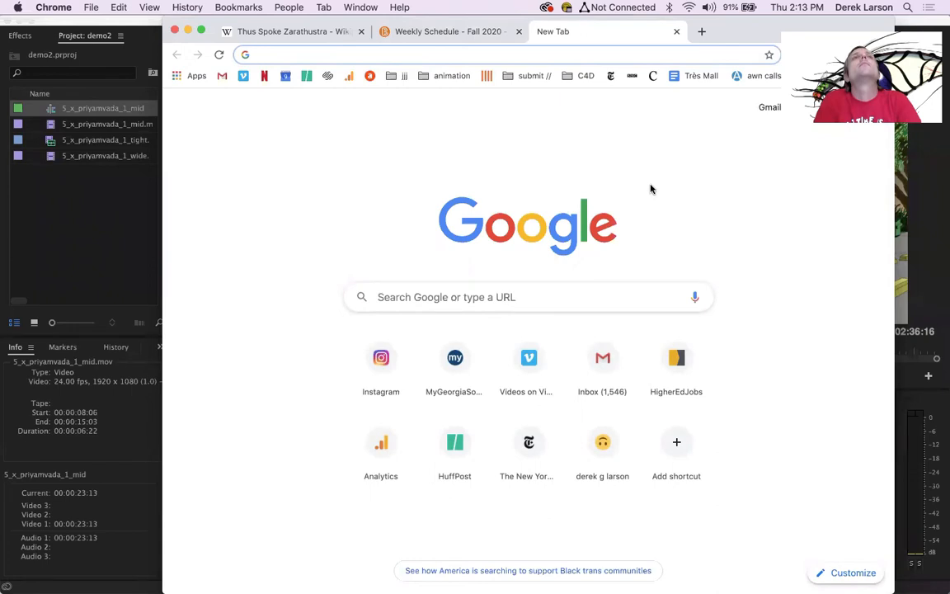
type("fre")
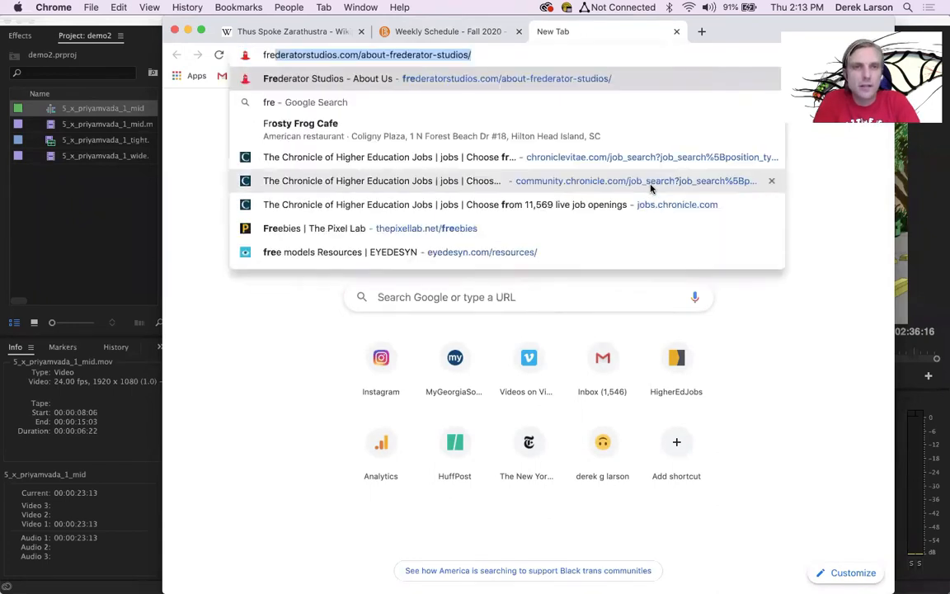
type("esfx")
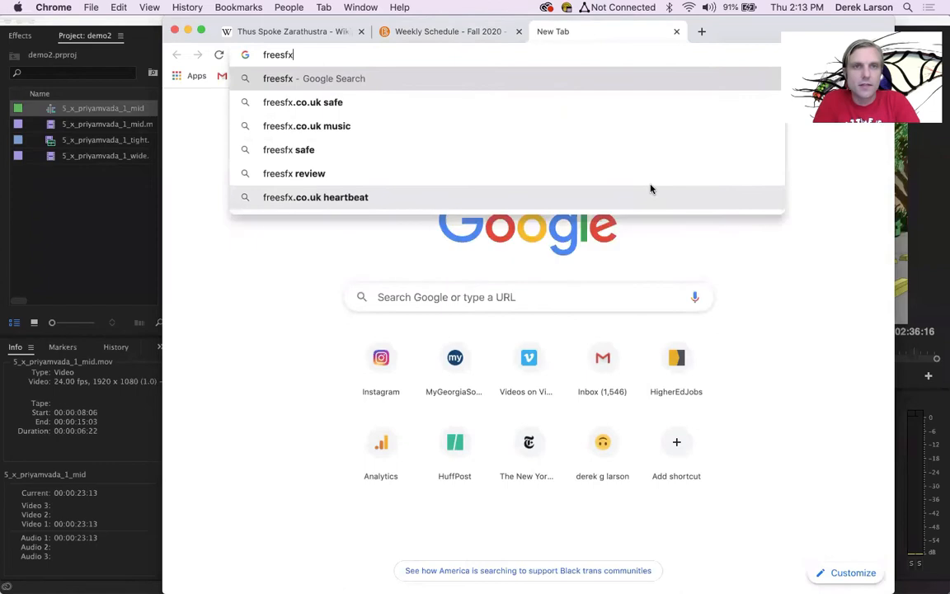
key("Return")
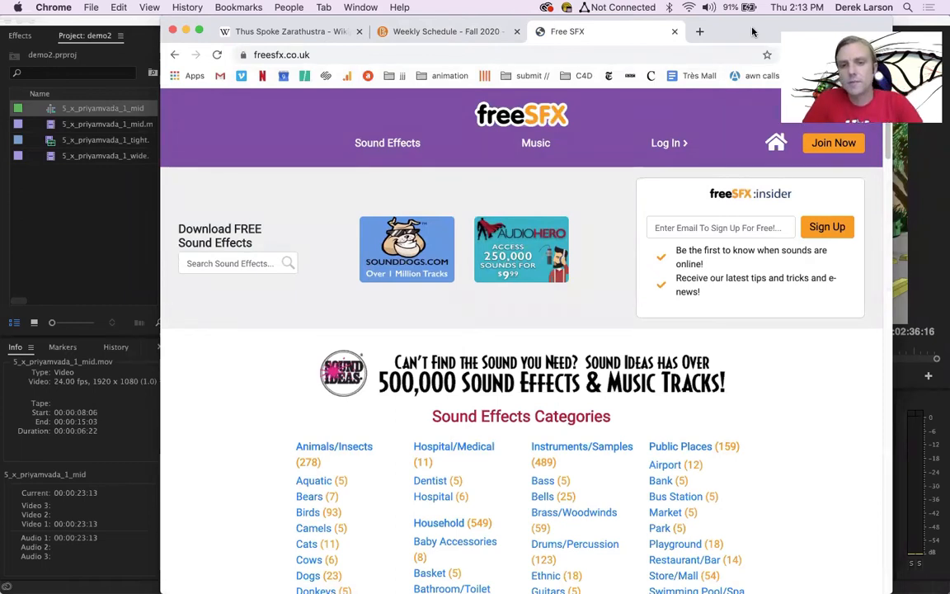
Open the Elephants category and preview the sounds Elephant Putting Gravel on Its Back and Elephant Calling with Birds.
scroll(280, 450, "down", 5)
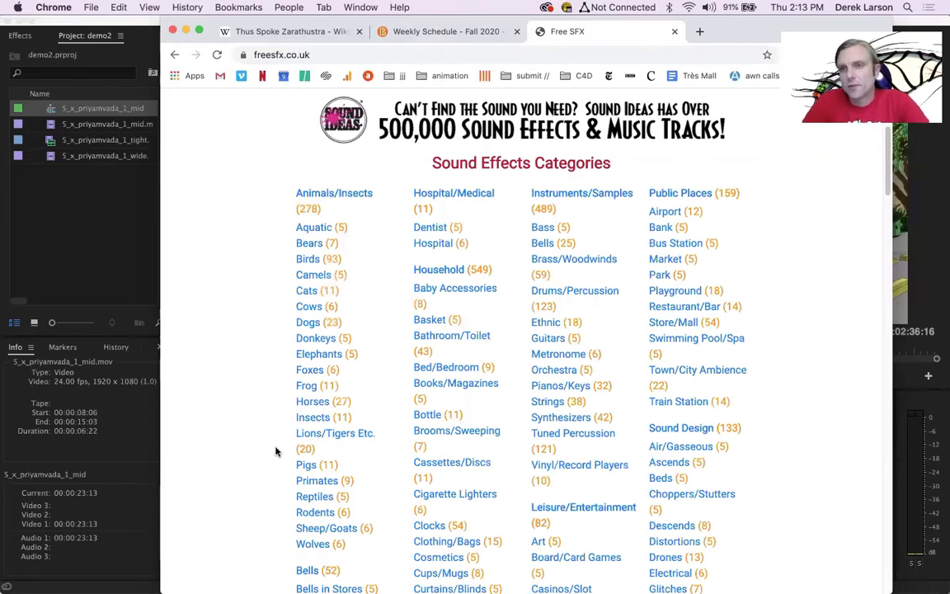
left_click(305, 356)
scroll(305, 363, "down", 5)
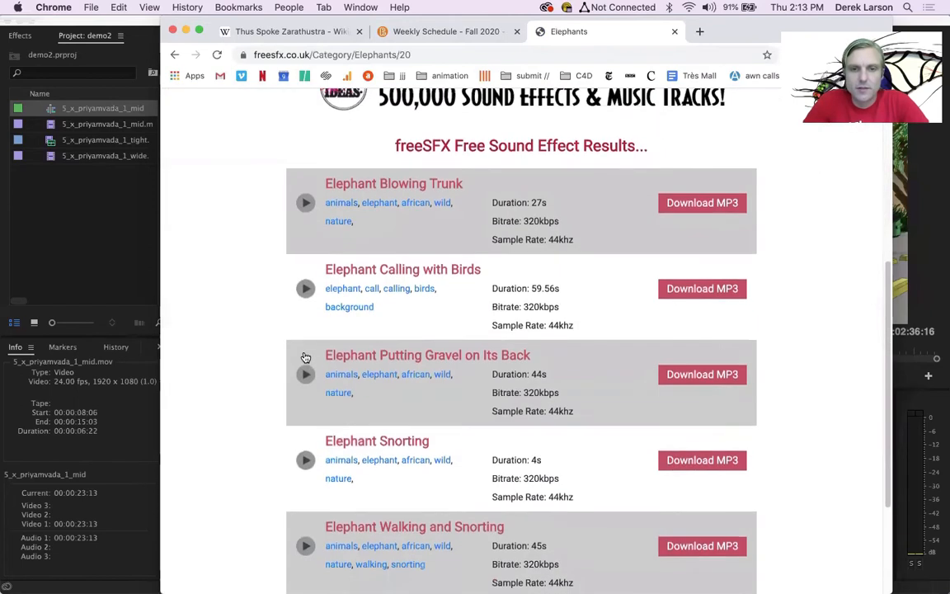
left_click(306, 377)
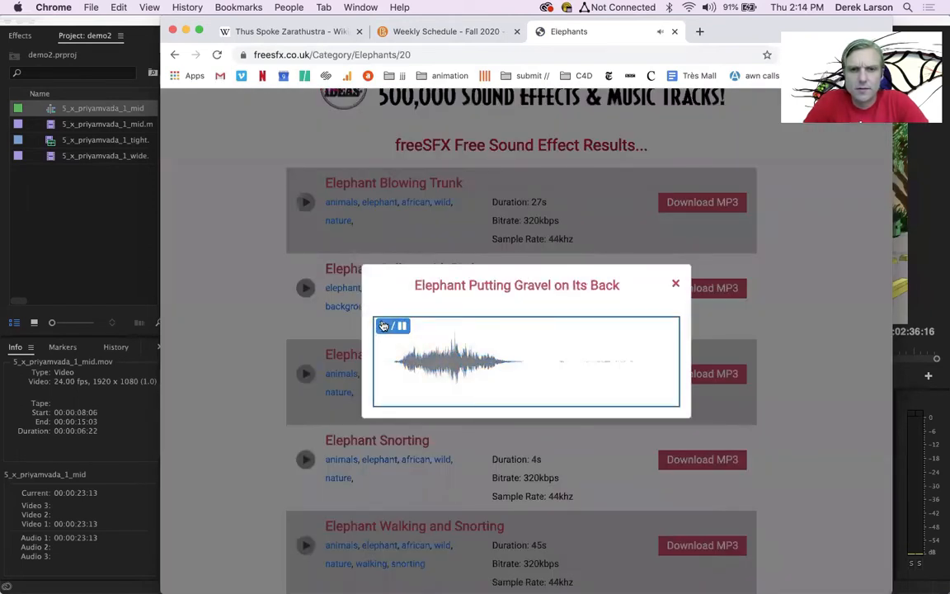
left_click(675, 283)
left_click(306, 289)
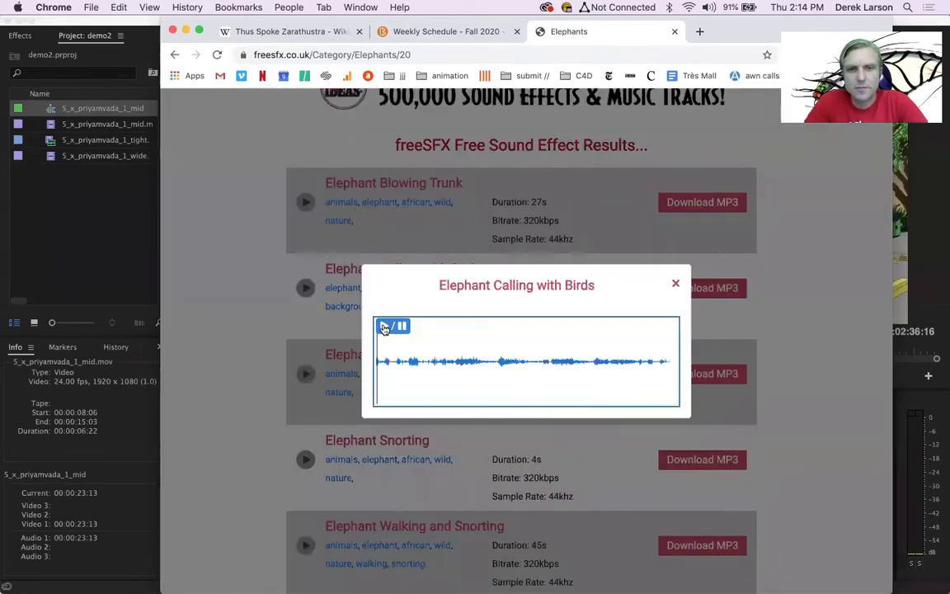
left_click(383, 328)
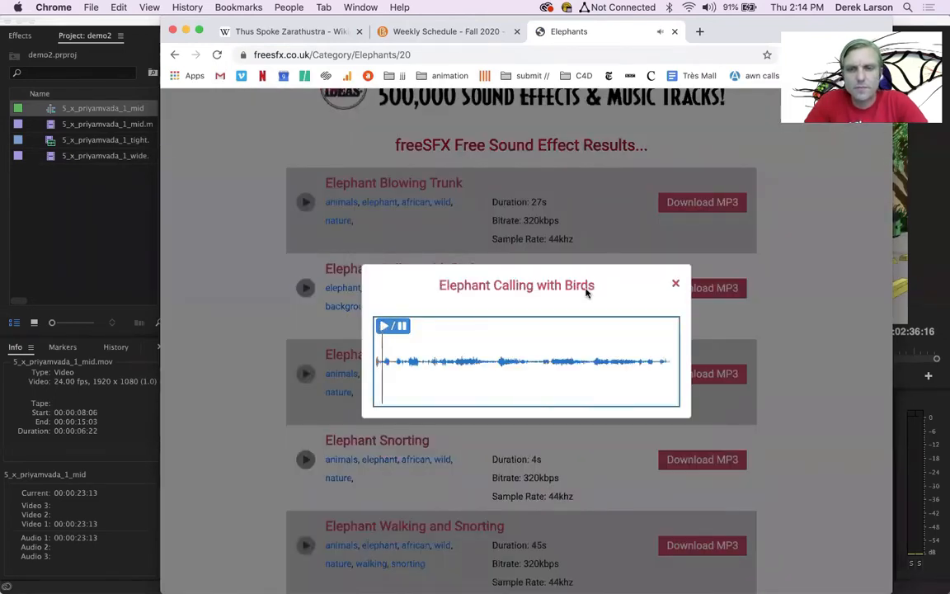
left_click(677, 286)
Go back to the category list and look through the Noise/Effects sounds under Sound Design.
key("super+bracketleft")
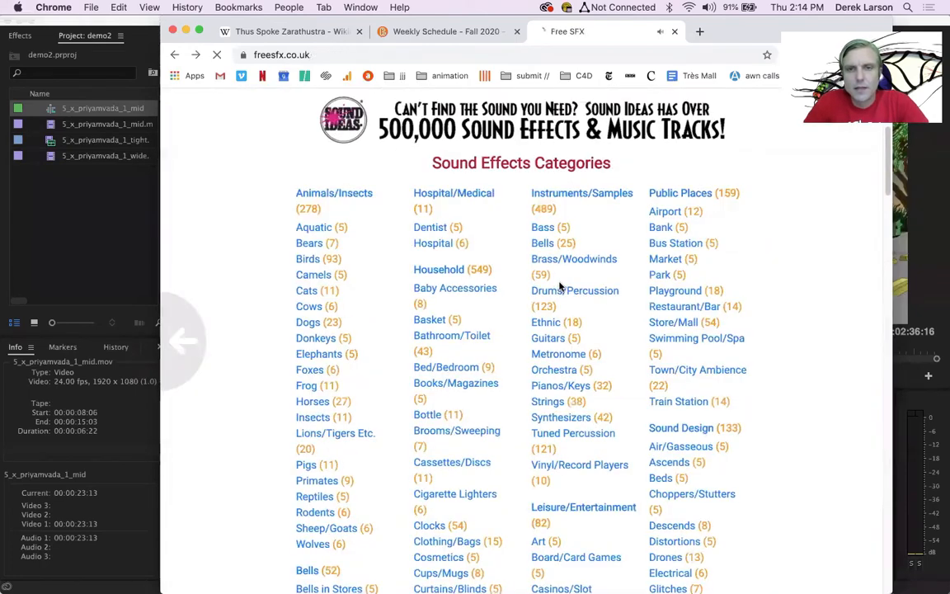
scroll(560, 285, "down", 8)
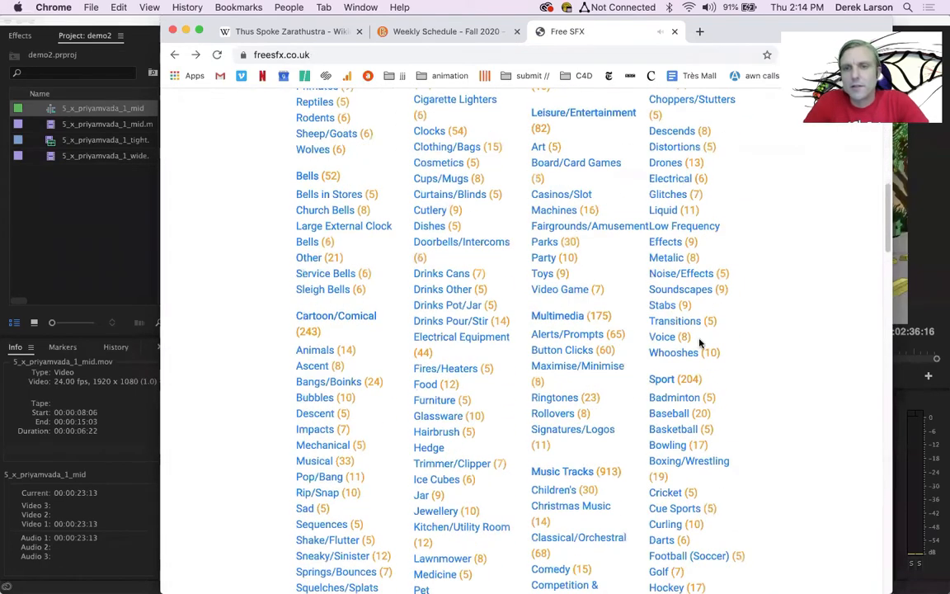
left_click(695, 277)
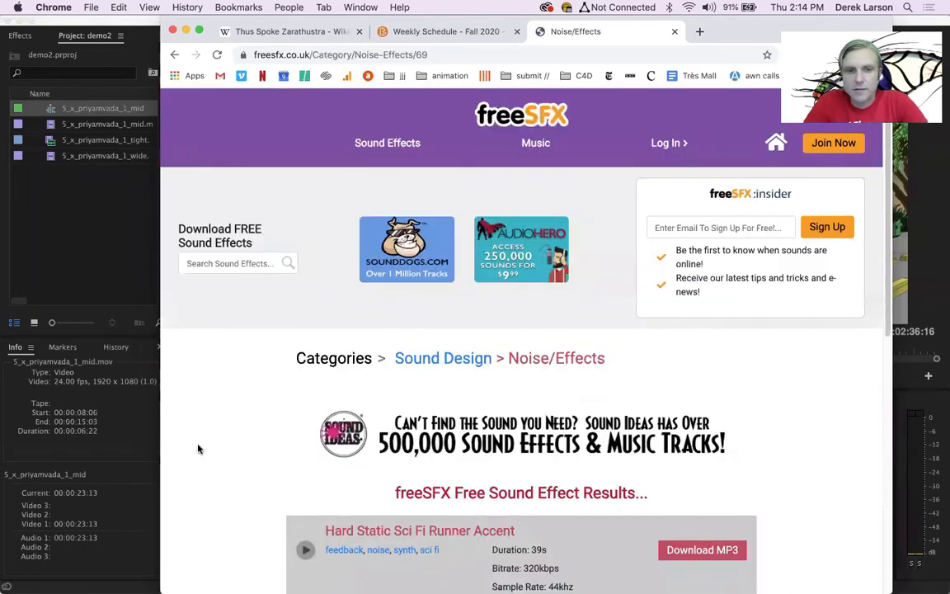
scroll(236, 449, "down", 6)
scroll(252, 402, "down", 3)
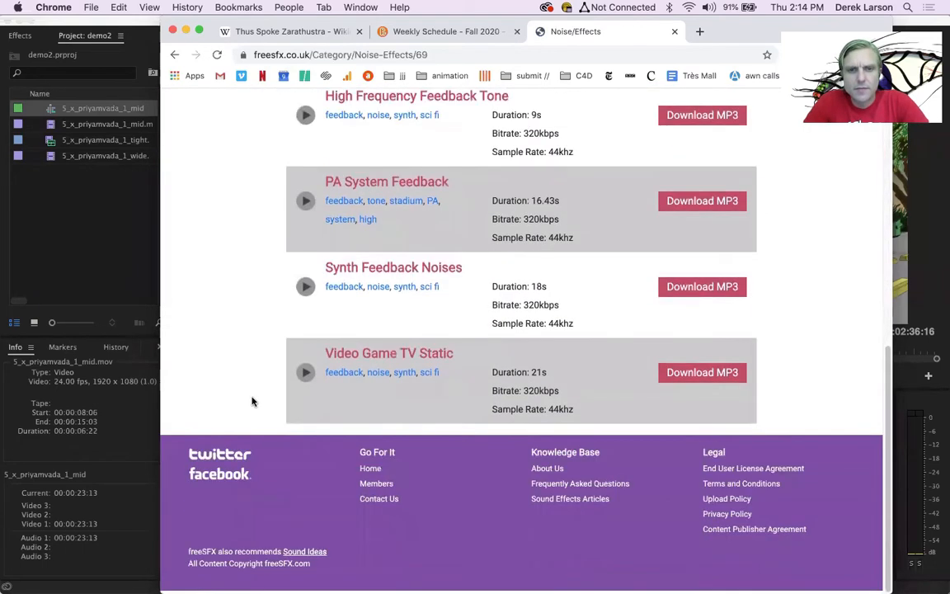
scroll(253, 402, "up", 10)
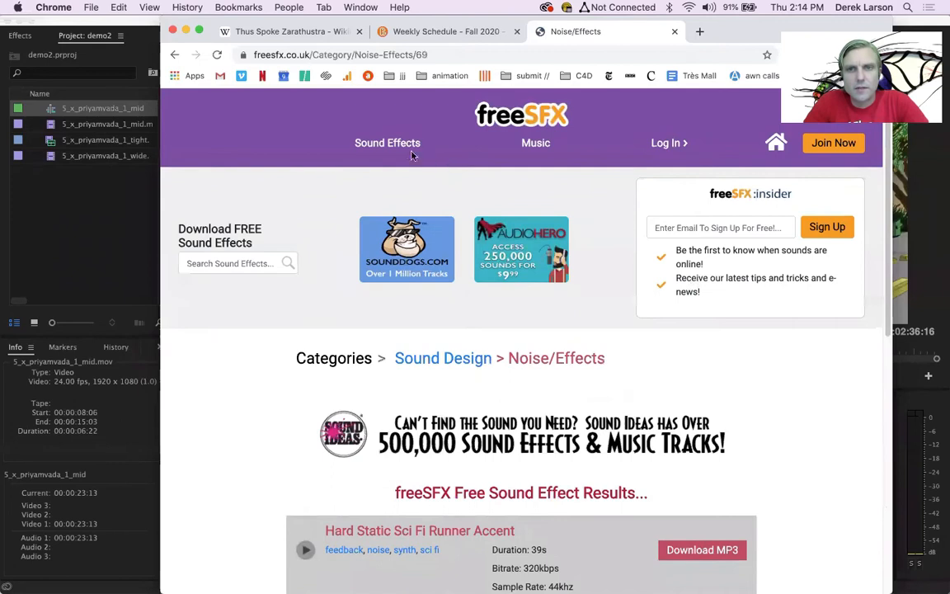
Return to the main sound effects page and browse its list of categories.
left_click(366, 144)
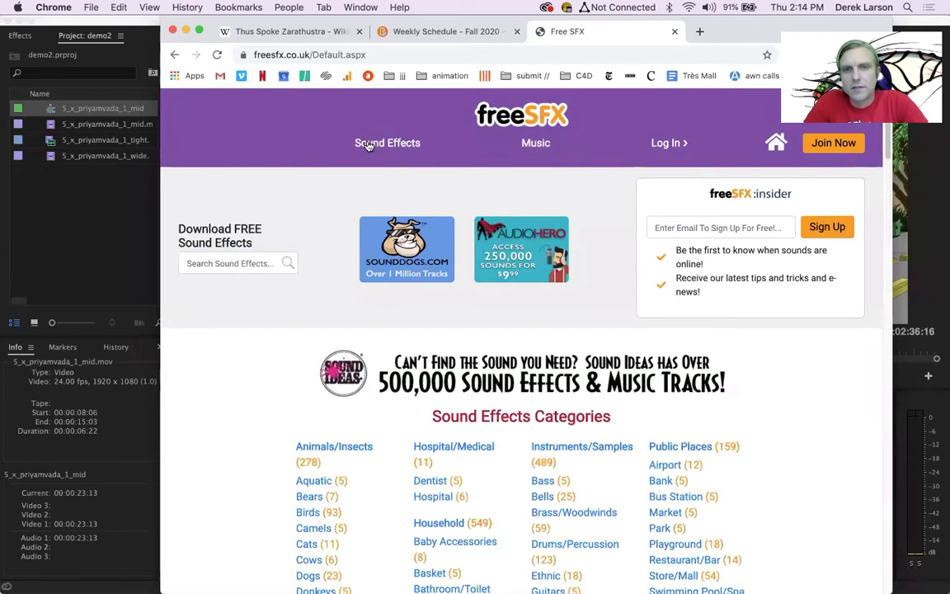
scroll(234, 475, "down", 5)
scroll(231, 475, "down", 3)
scroll(231, 475, "up", 8)
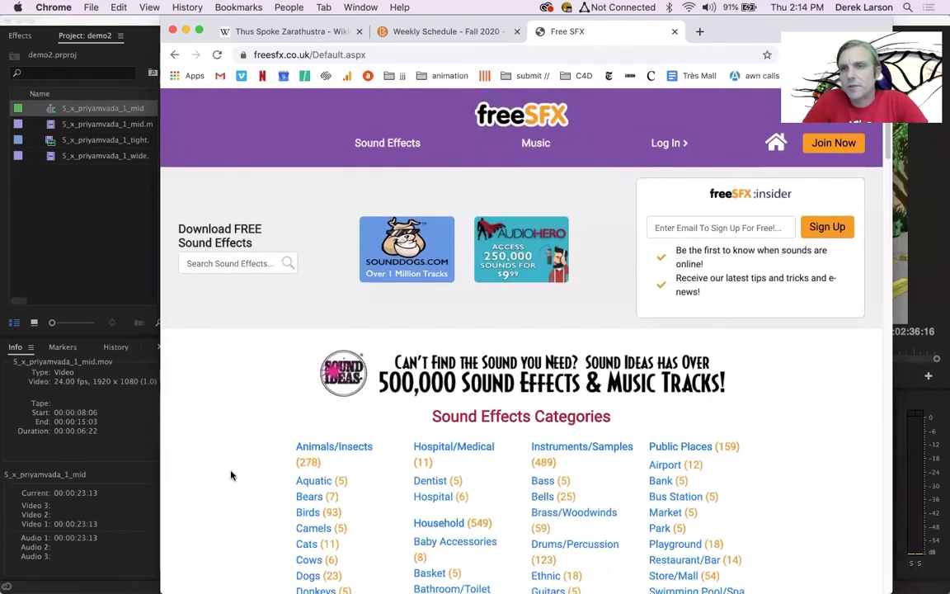
scroll(238, 472, "down", 5)
scroll(240, 469, "down", 3)
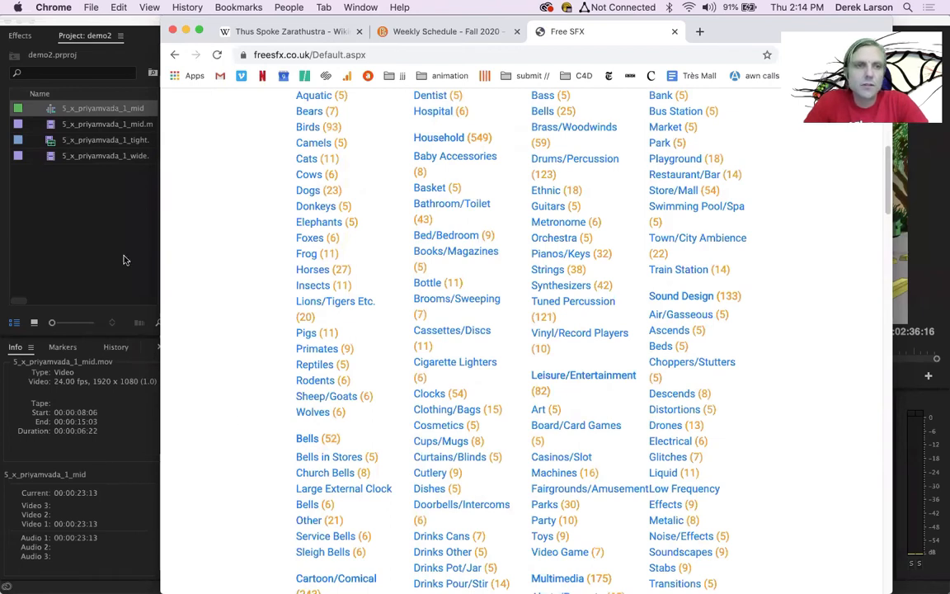
Switch back to Premiere Pro and reduce the height of audio track A1 in the timeline.
left_click(112, 229)
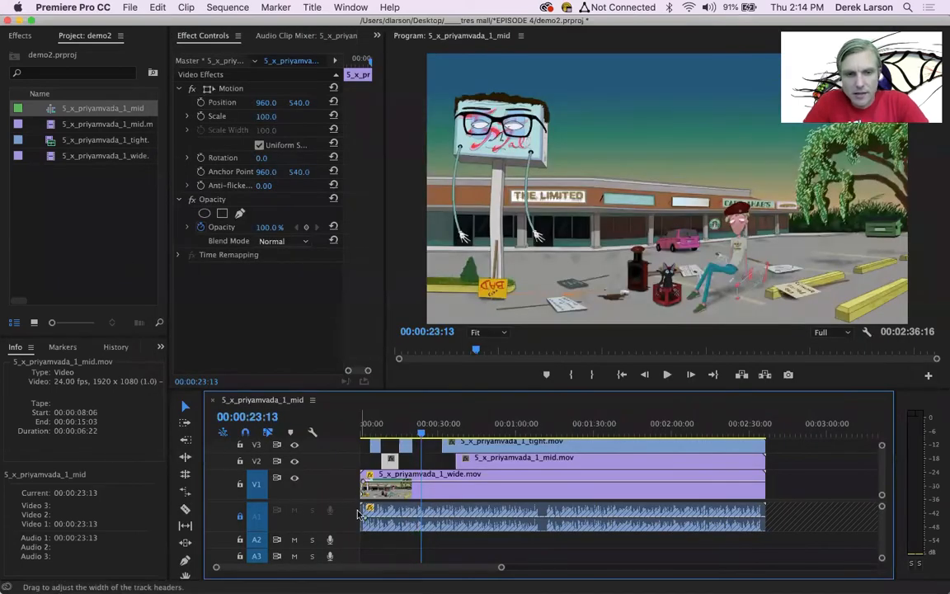
scroll(350, 520, "down", 5)
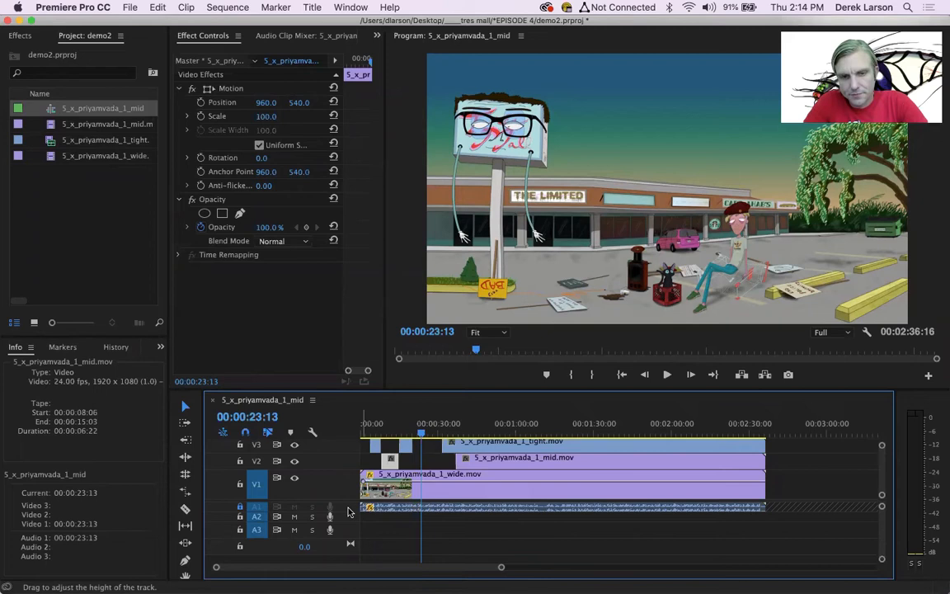
left_click_drag(350, 511, 350, 519)
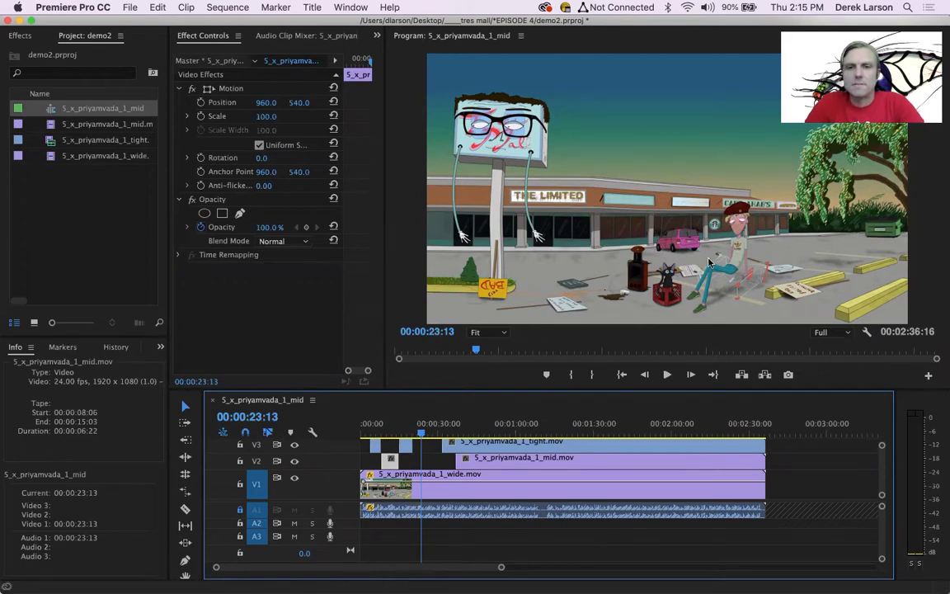
Switch to Finder, close the meeting recording window, and select the EP.3 Benign Violence Très Mall.mp4 movie in the ***FINAL EXPORTS folder.
mouse_move(10, 99)
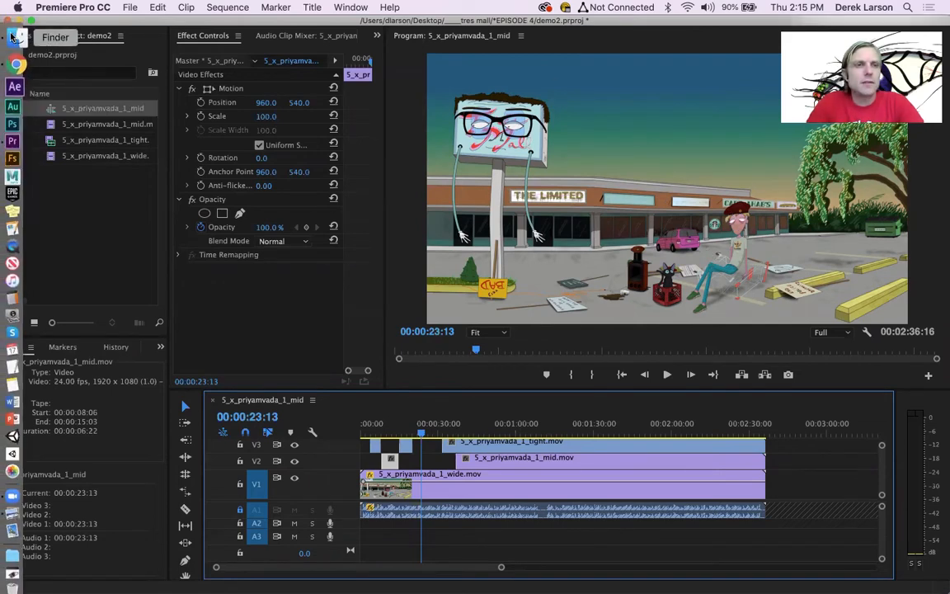
left_click(14, 37)
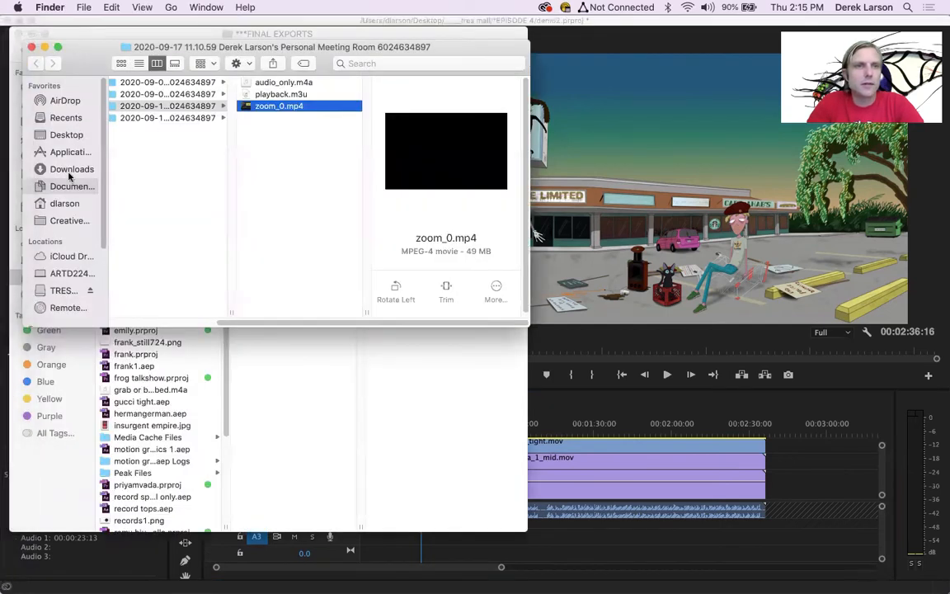
left_click(31, 47)
left_click(153, 93)
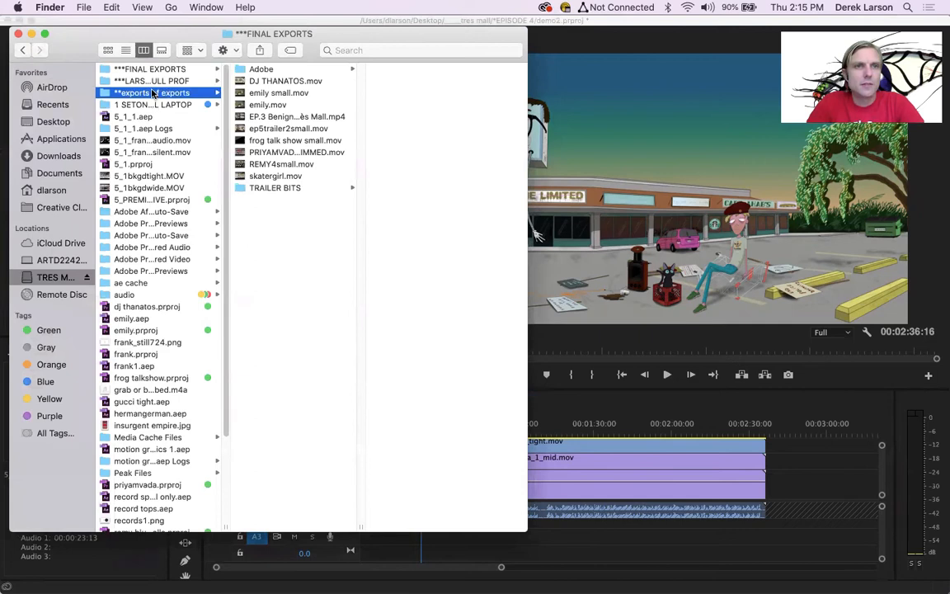
left_click(142, 68)
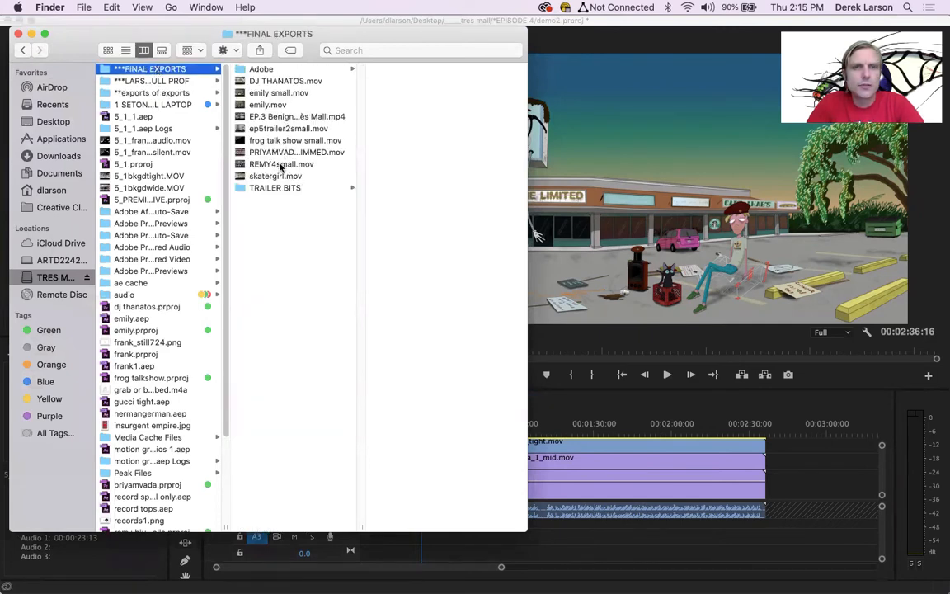
left_click(293, 118)
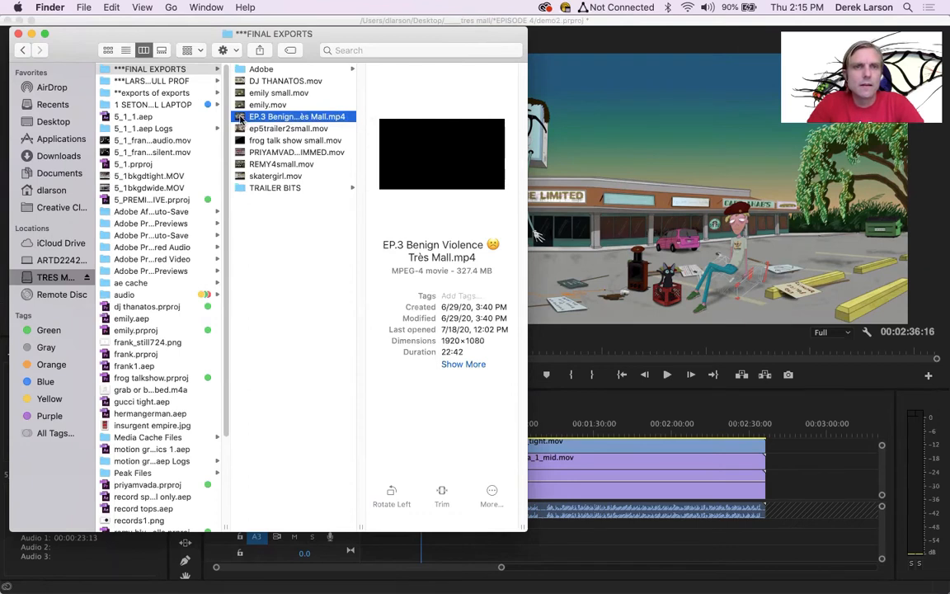
Open the selected EP.3 movie in QuickTime Player, skip ahead, and play the café scene with the volume raised.
double_click(241, 120)
left_click_drag(451, 488, 472, 489)
key("space")
key("XF86AudioRaiseVolume")
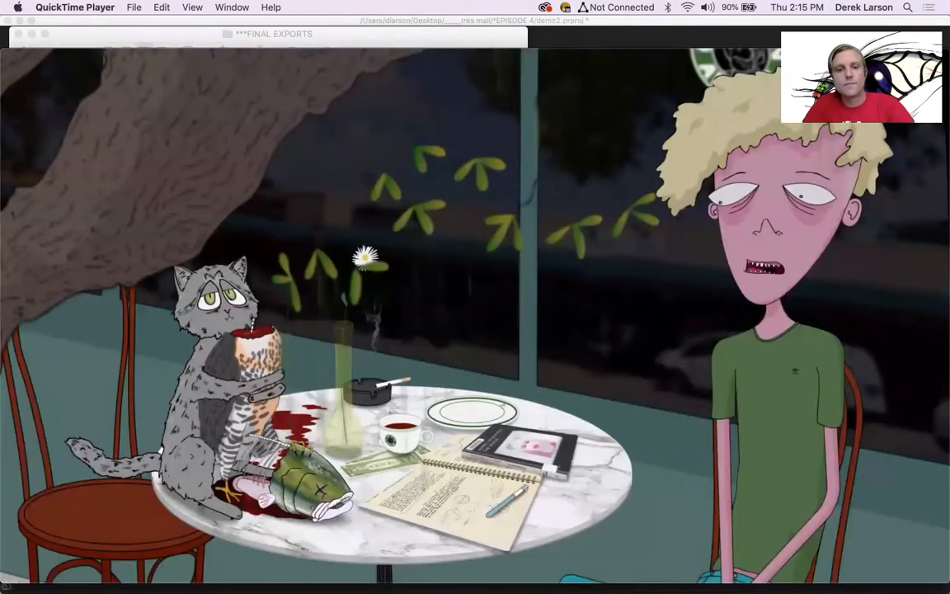
Pause and close the EP.3 movie, and bring the demo2 project in Premiere Pro back to the front.
key("space")
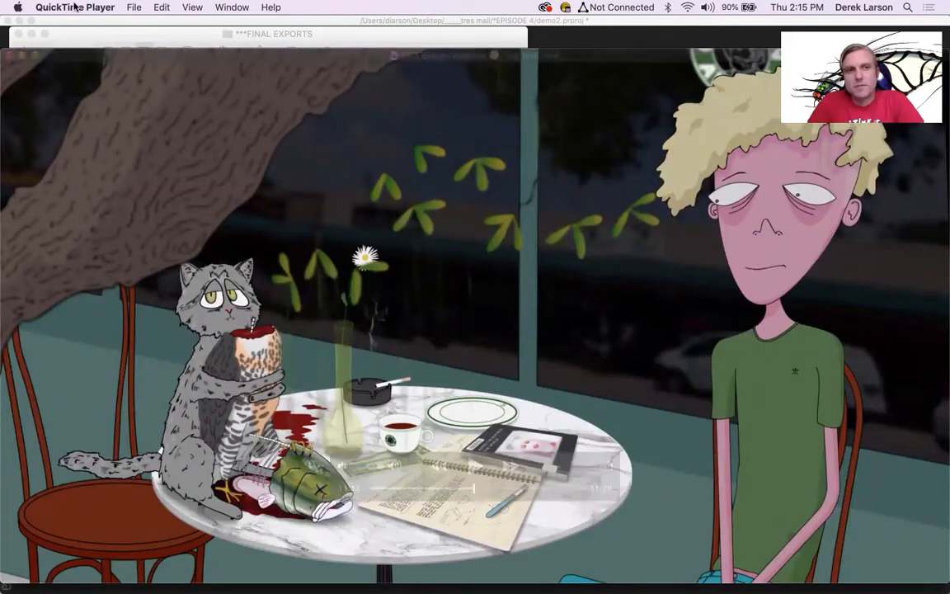
left_click(9, 54)
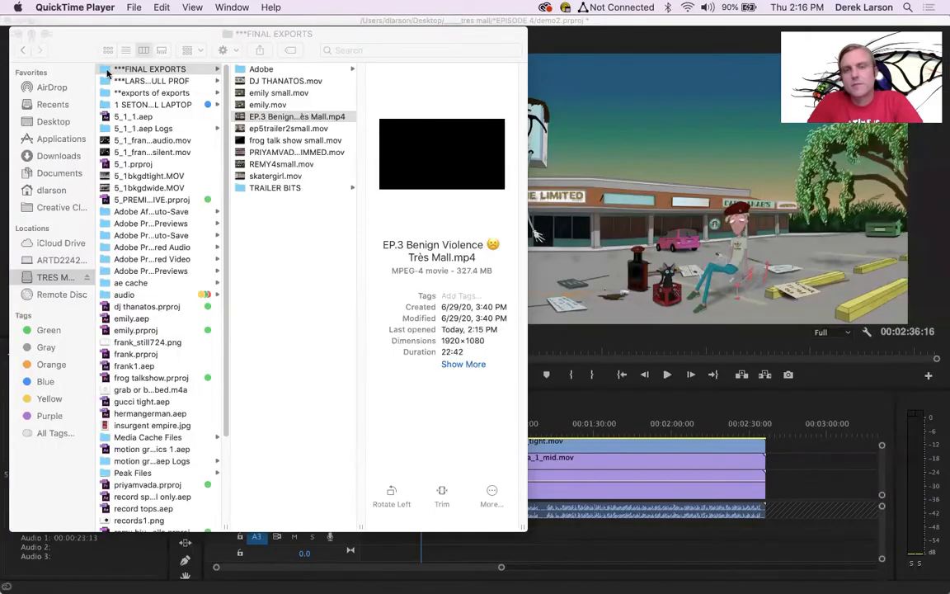
left_click(627, 23)
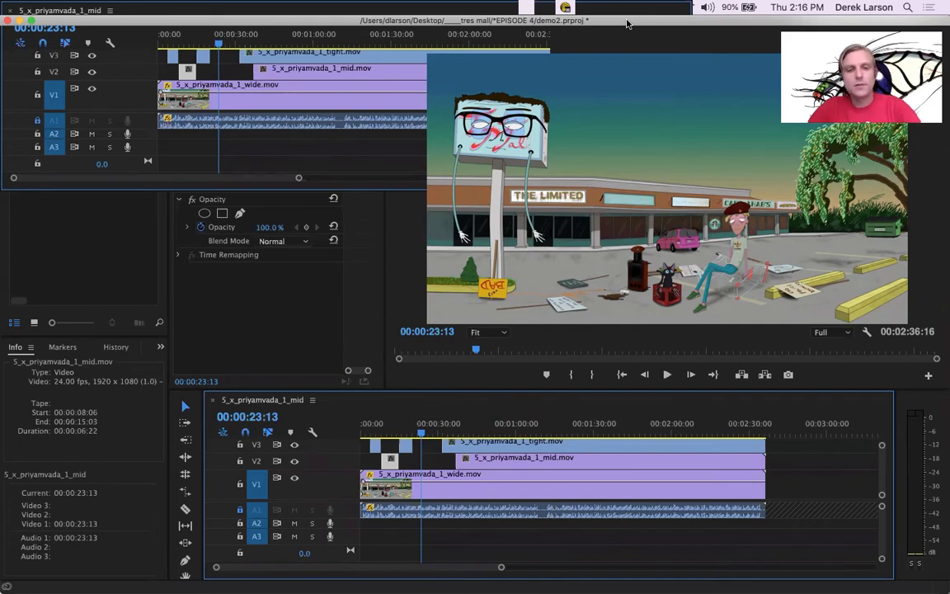
Switch to Chrome and look through the sound effects categories on the freeSFX page.
key("super+Tab")
key("super+Tab")
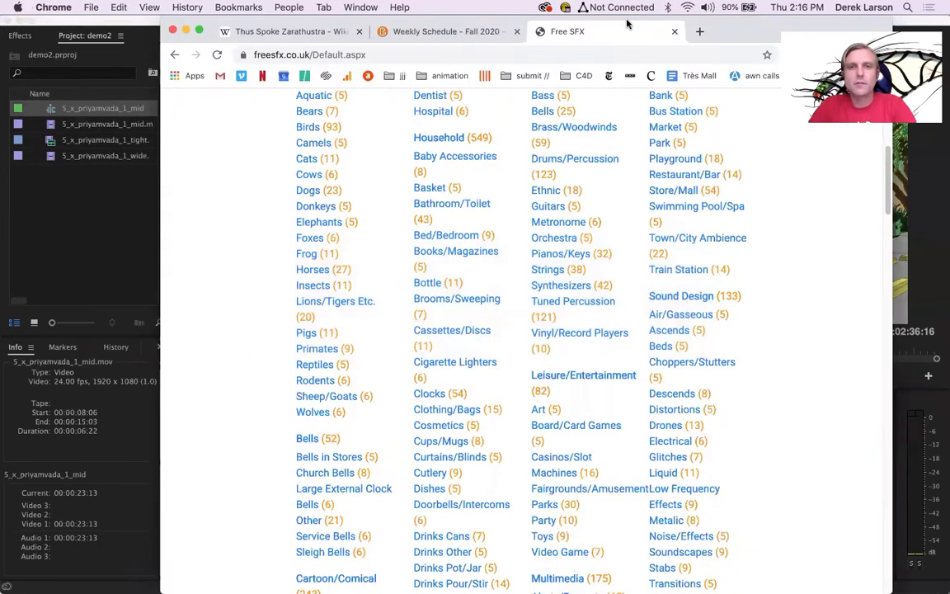
scroll(229, 297, "down", 3)
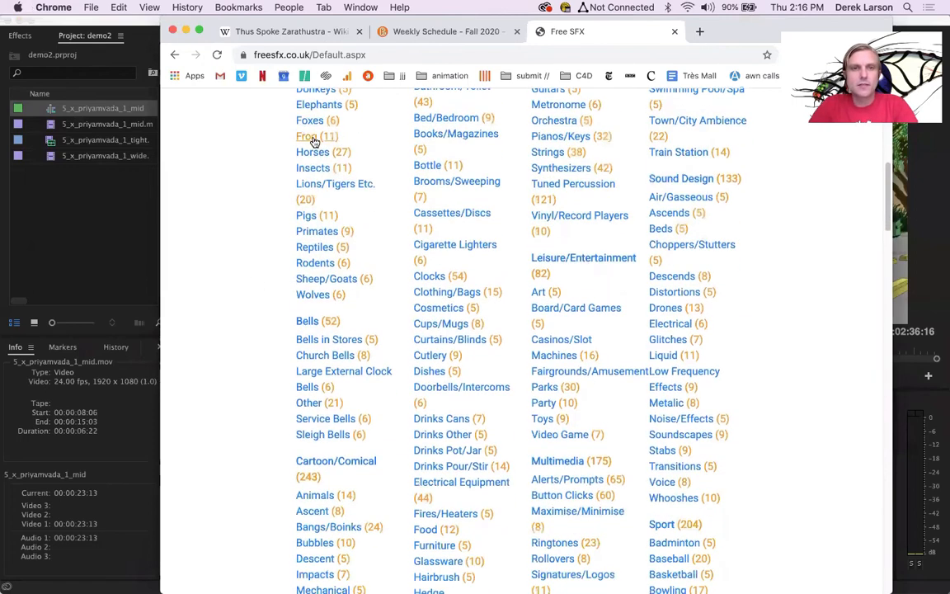
scroll(256, 388, "down", 2)
scroll(257, 388, "down", 4)
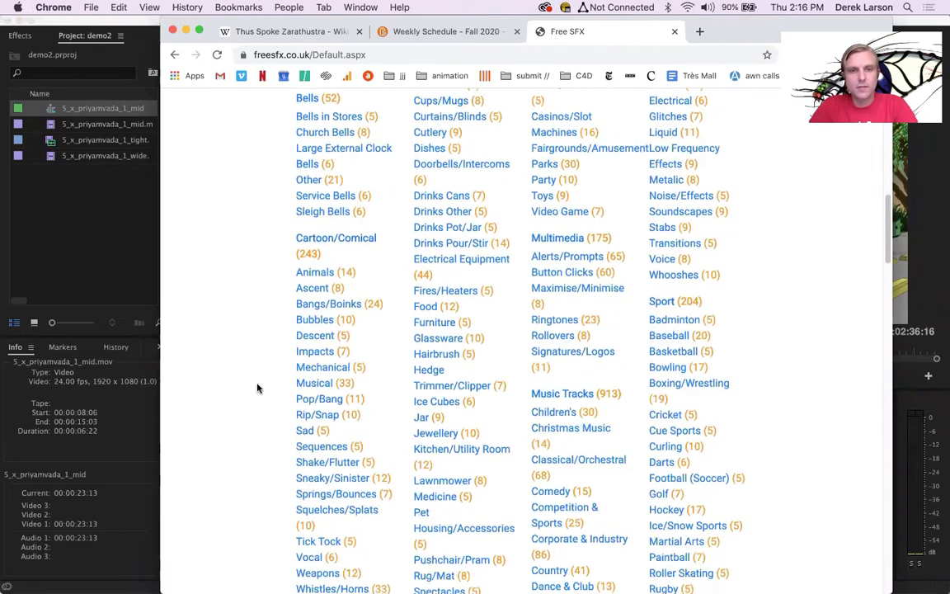
scroll(278, 374, "up", 15)
scroll(278, 373, "down", 1)
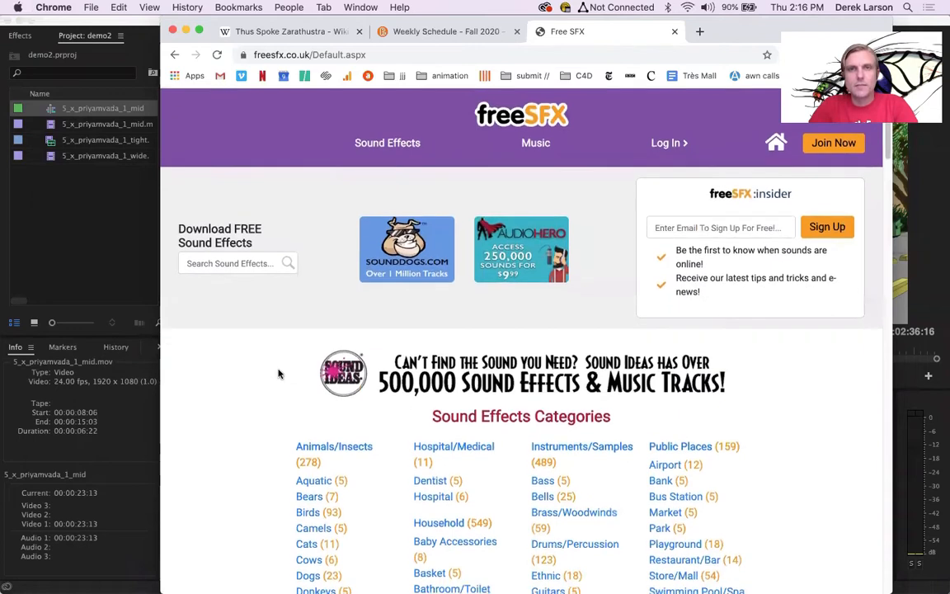
Check the Week 5 demo entries on the Weekly Schedule page, clear the text selection, and return to Premiere Pro.
left_click(451, 39)
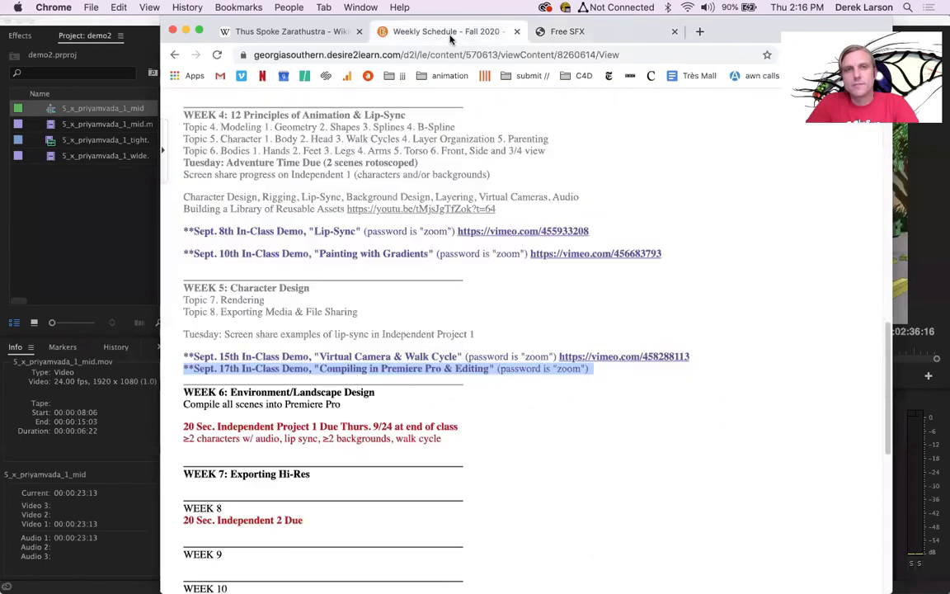
left_click(548, 329)
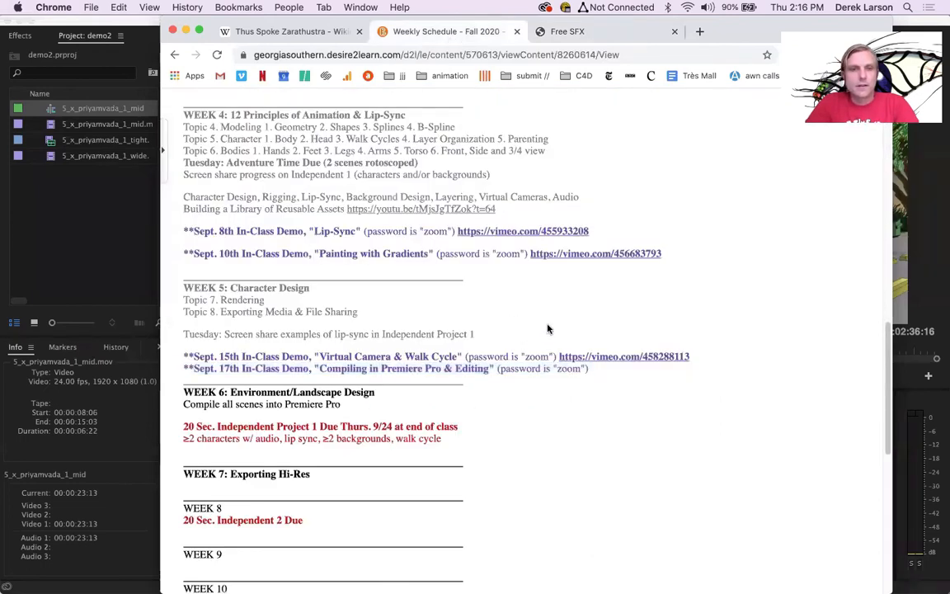
left_click(128, 19)
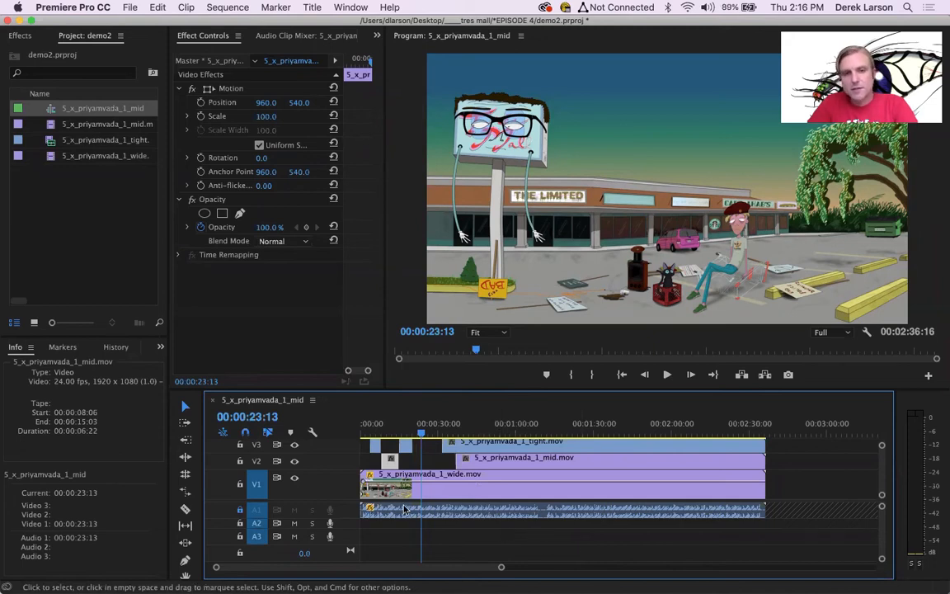
Unlock audio track A1 and adjust its height in the timeline.
scroll(348, 509, "up", 5)
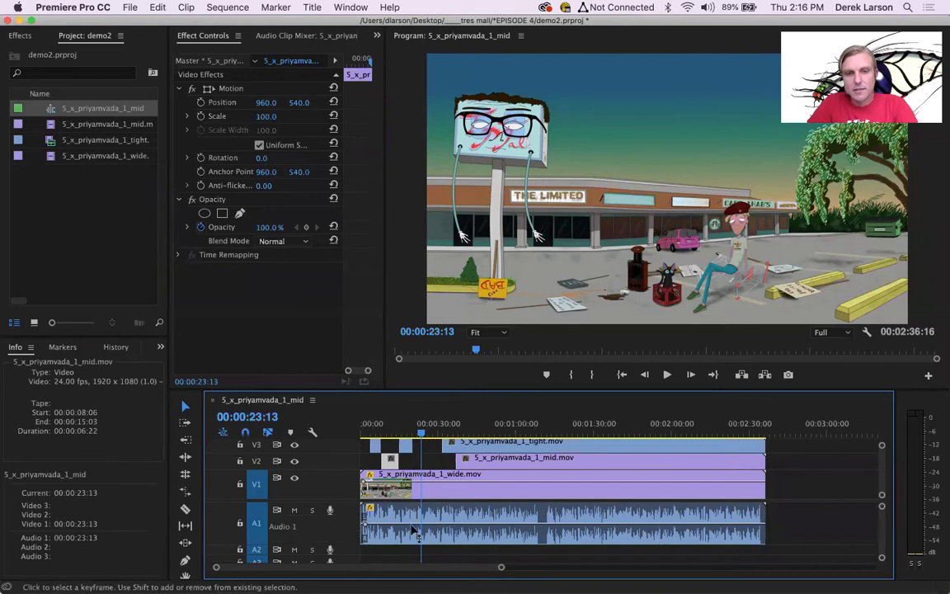
scroll(346, 519, "down", 2)
scroll(347, 519, "down", 3)
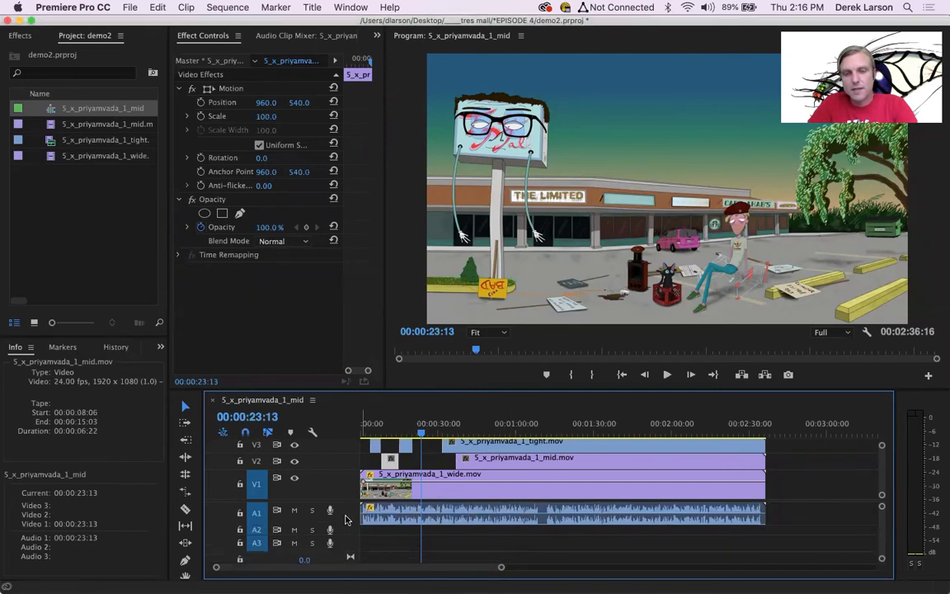
scroll(344, 487, "up", 2)
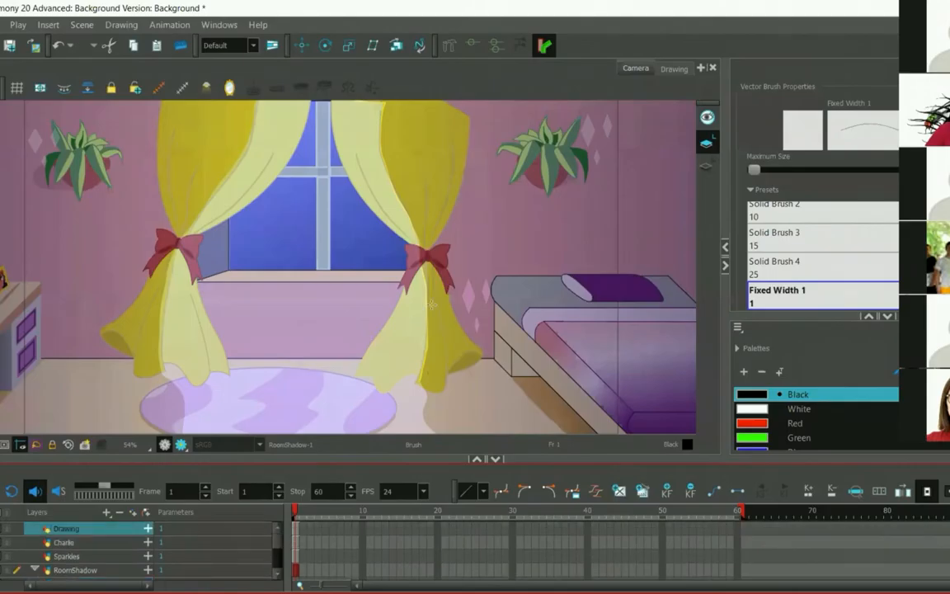
In the Harmony background scene, view the whole bedroom and select the New 48 colour from the palette.
scroll(441, 263, "down", 2)
scroll(441, 282, "up", 3)
left_click_drag(442, 282, 440, 303)
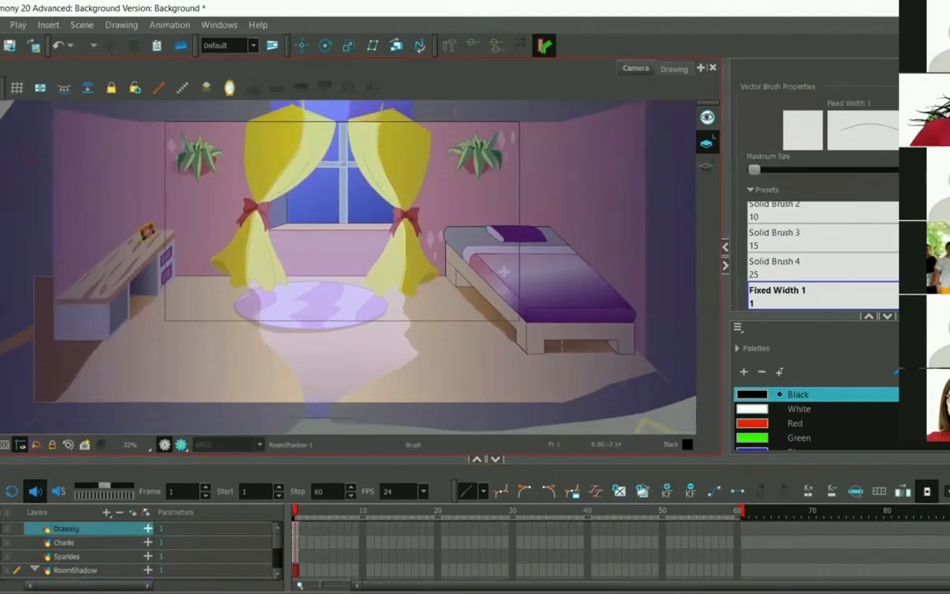
left_click(779, 422)
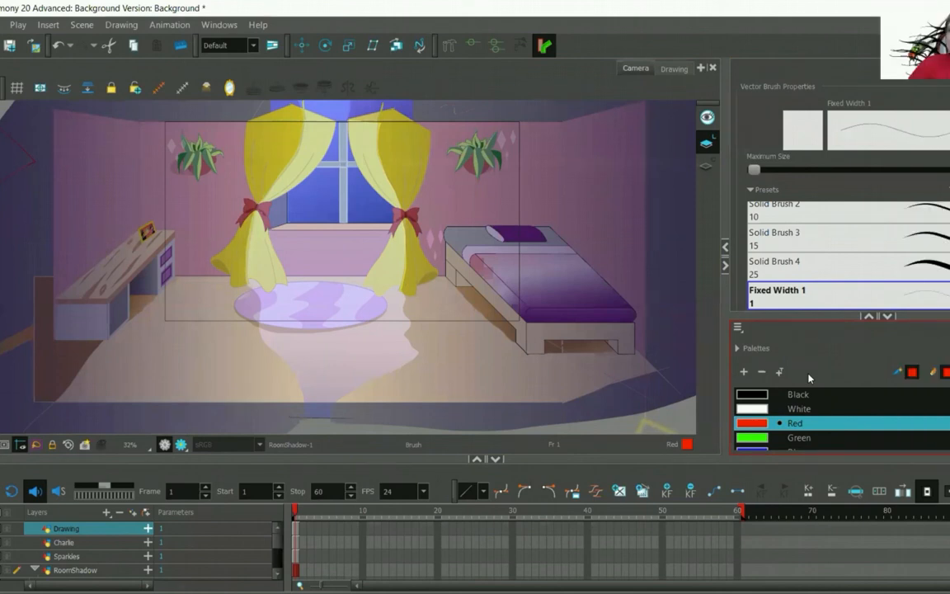
scroll(825, 416, "down", 15)
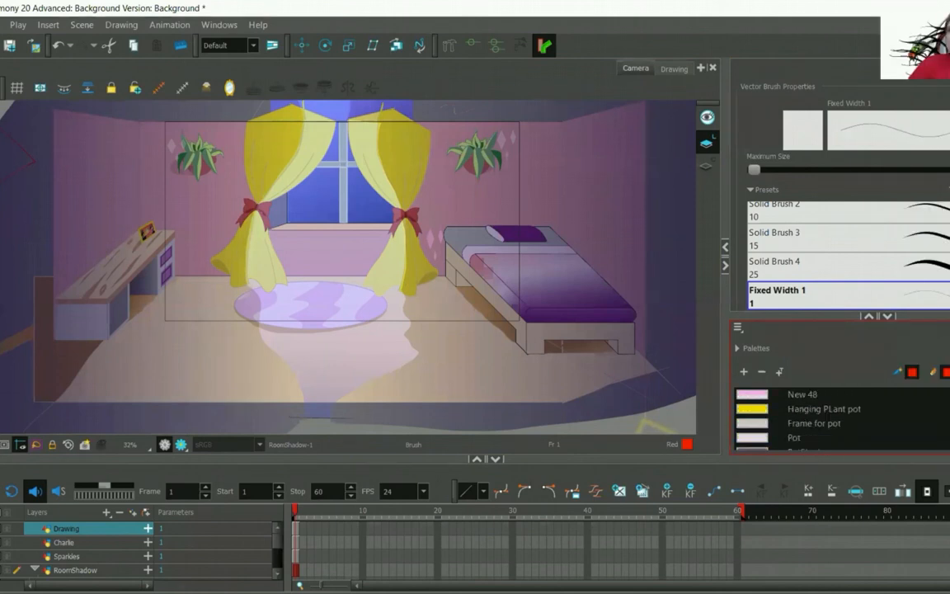
left_click(825, 408)
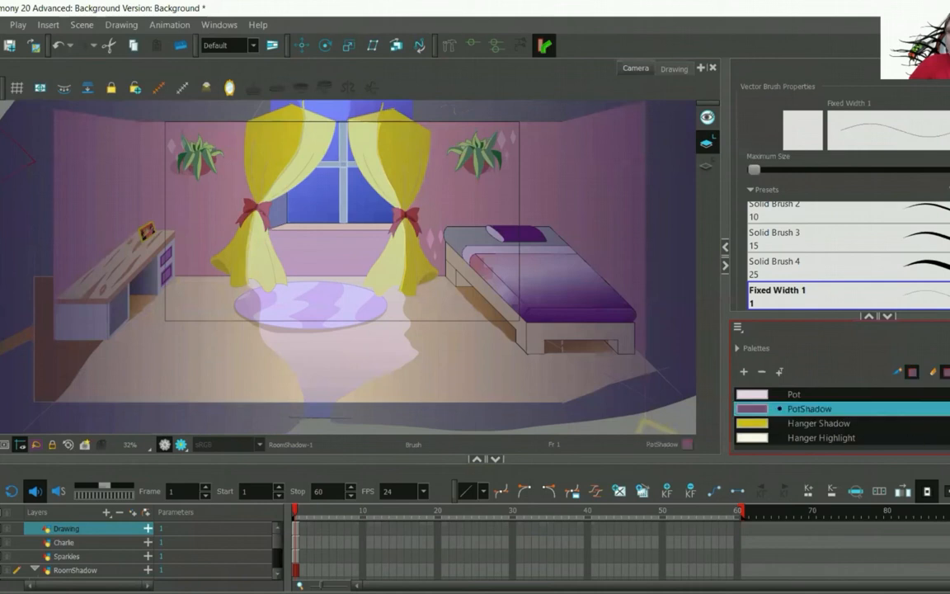
scroll(825, 417, "up", 1)
scroll(825, 417, "up", 1)
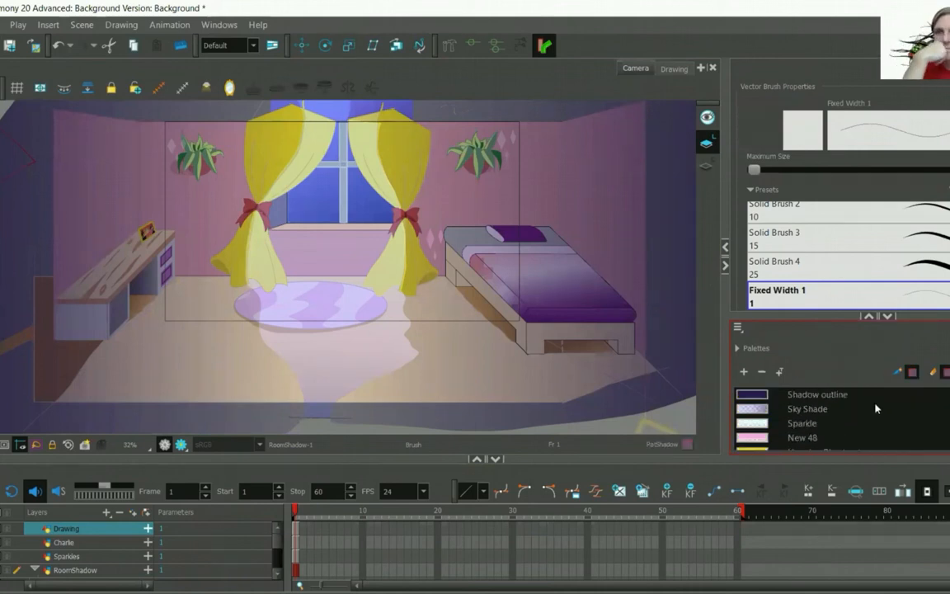
left_click(827, 437)
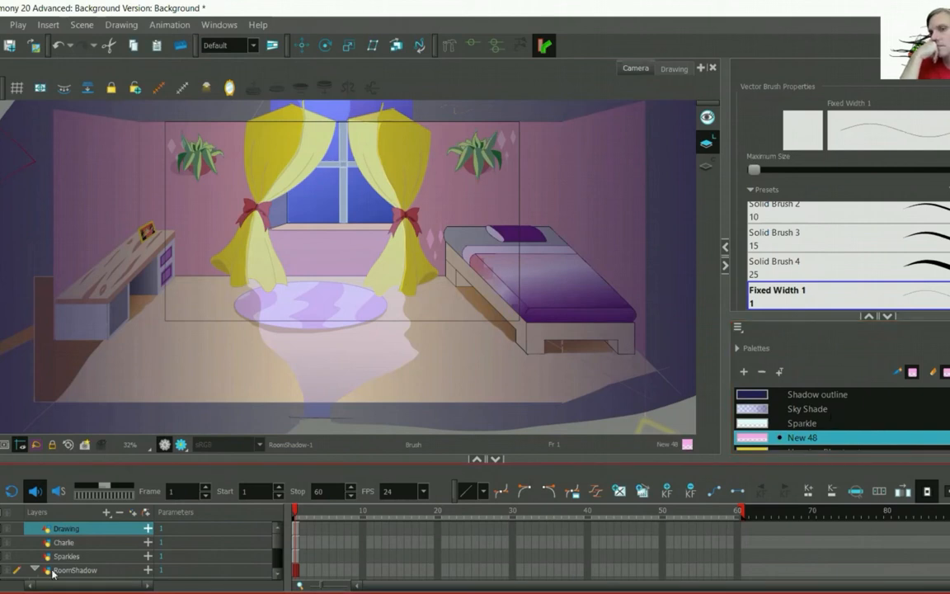
Compare the bedroom with the RoomShadow layer off and on, and examine the edge of the light patch on the floor.
left_click(1, 570)
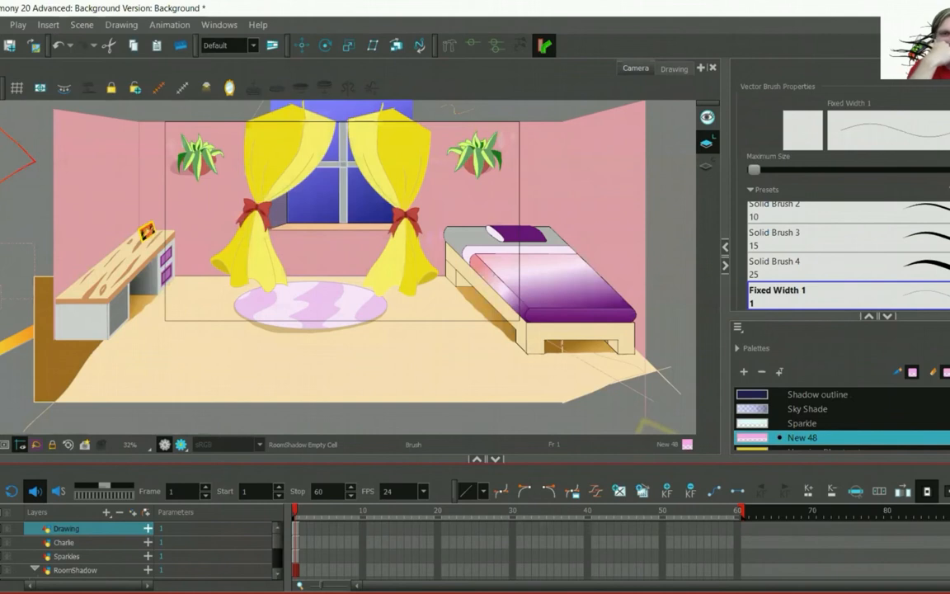
left_click(0, 570)
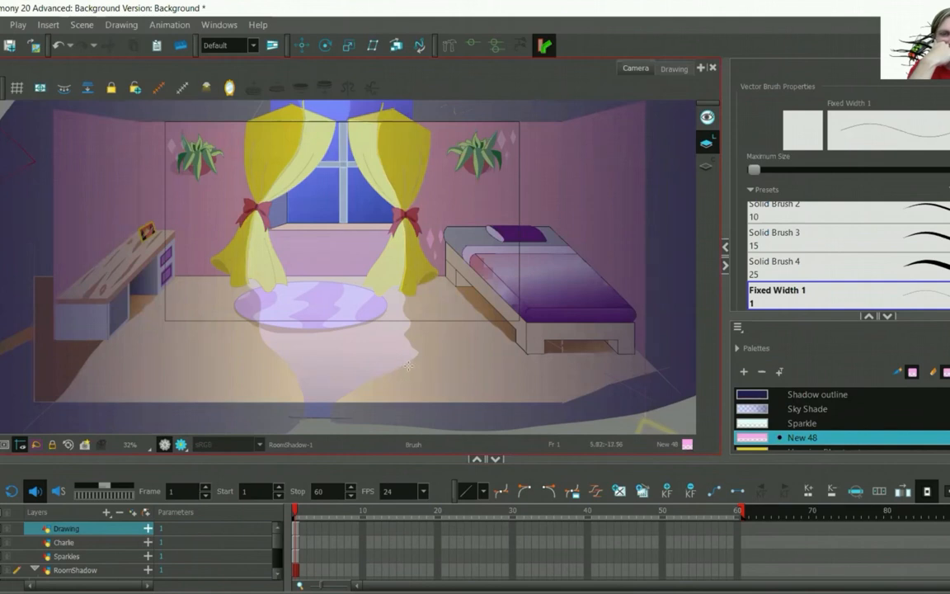
scroll(407, 367, "up", 5)
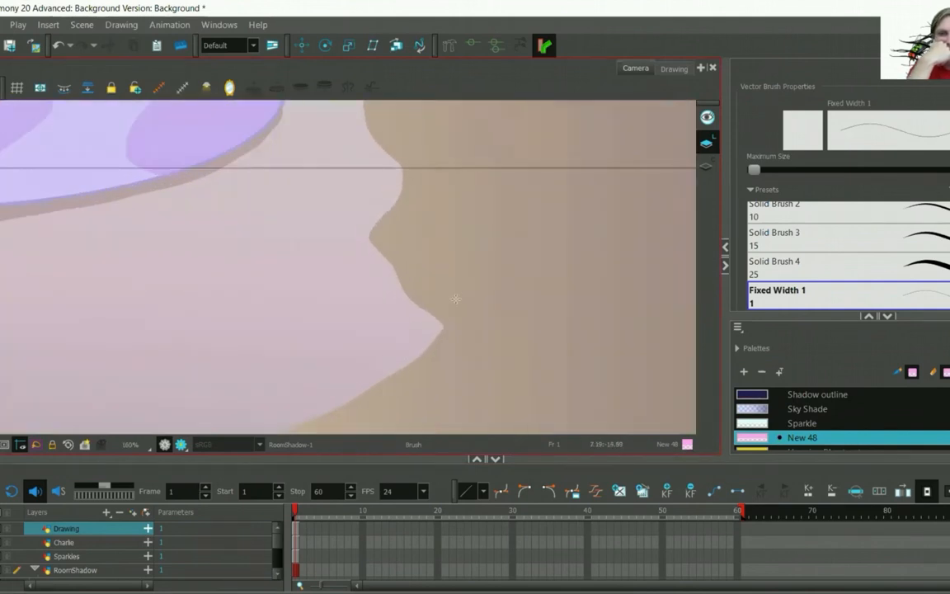
scroll(460, 298, "down", 5)
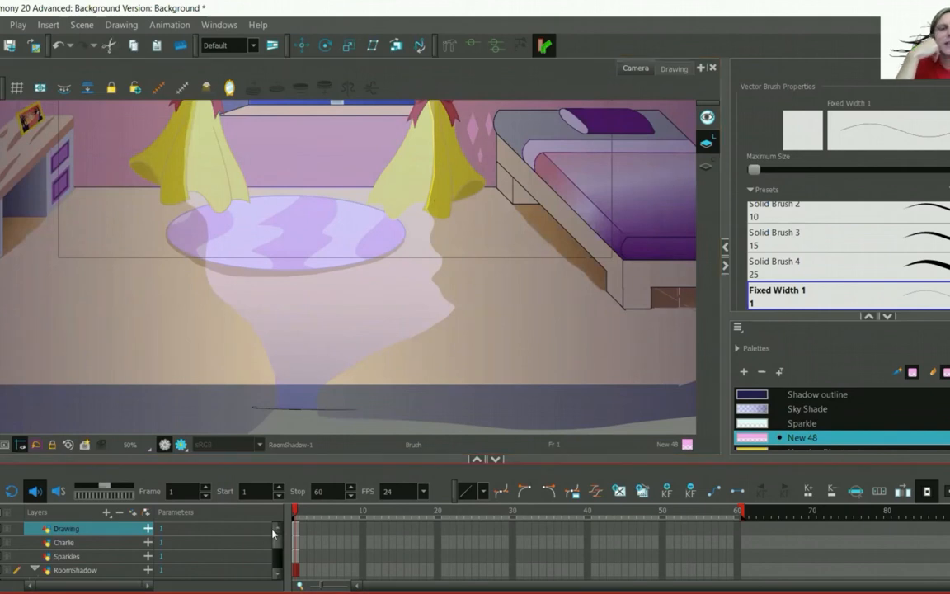
scroll(273, 535, "down", 1)
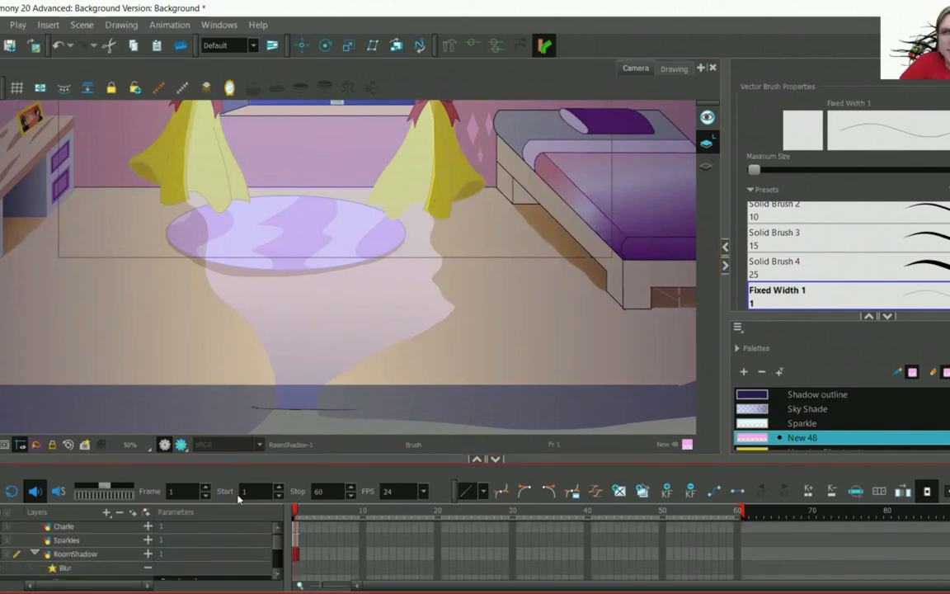
scroll(219, 314, "down", 2)
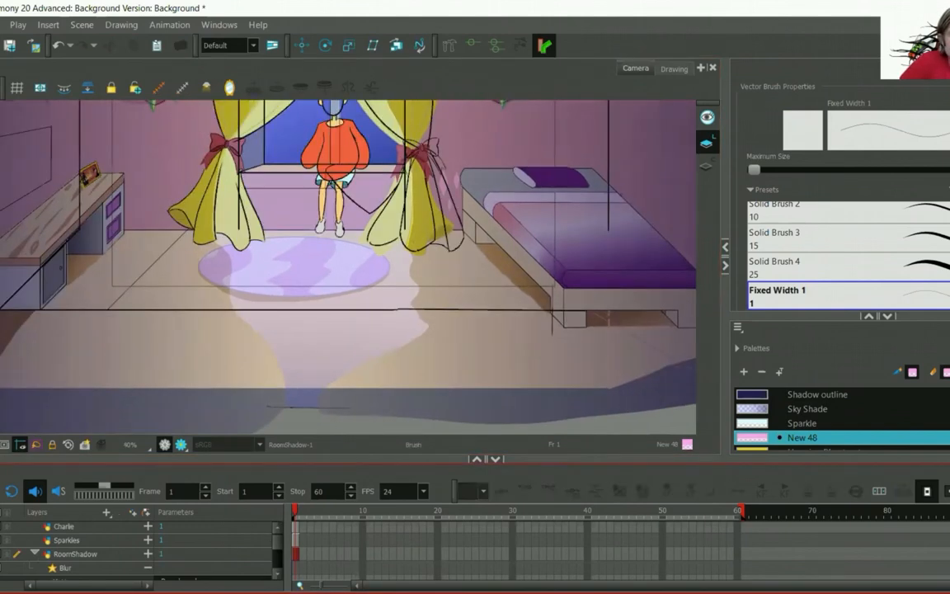
Isolate the RoomShadow layer and examine its full shape and cut-out edges.
left_click(1, 555)
left_click(16, 554)
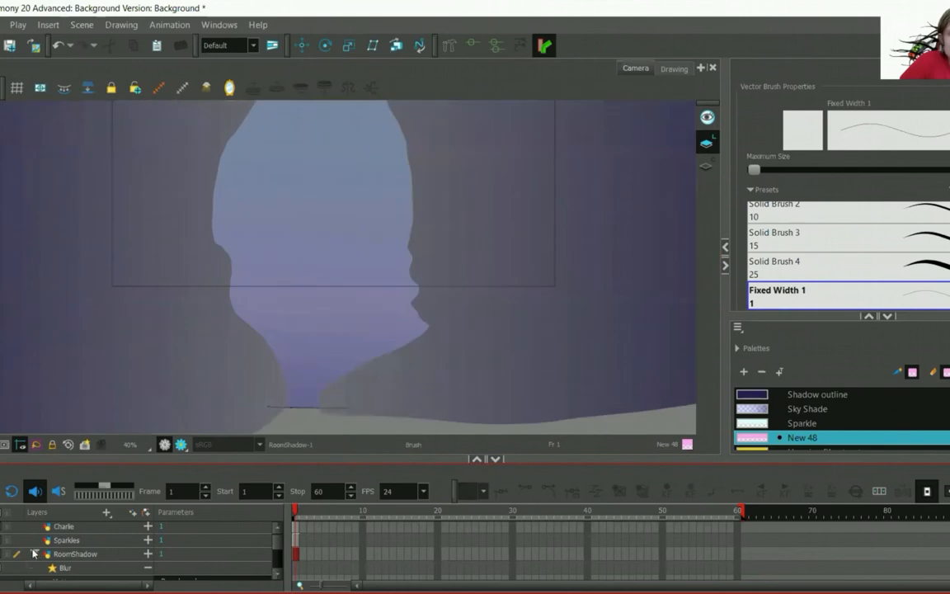
scroll(457, 330, "down", 2)
scroll(457, 331, "down", 1)
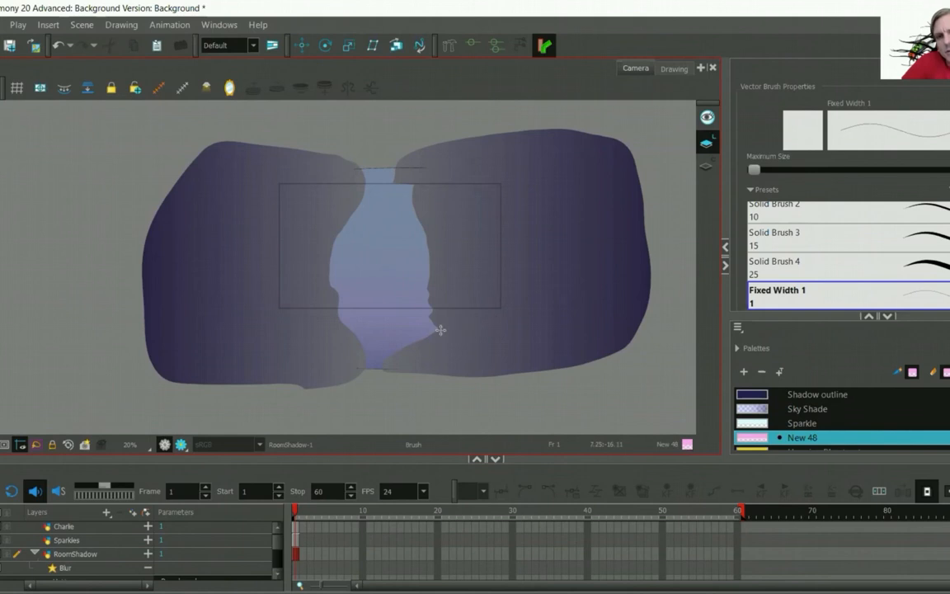
scroll(435, 314, "up", 3)
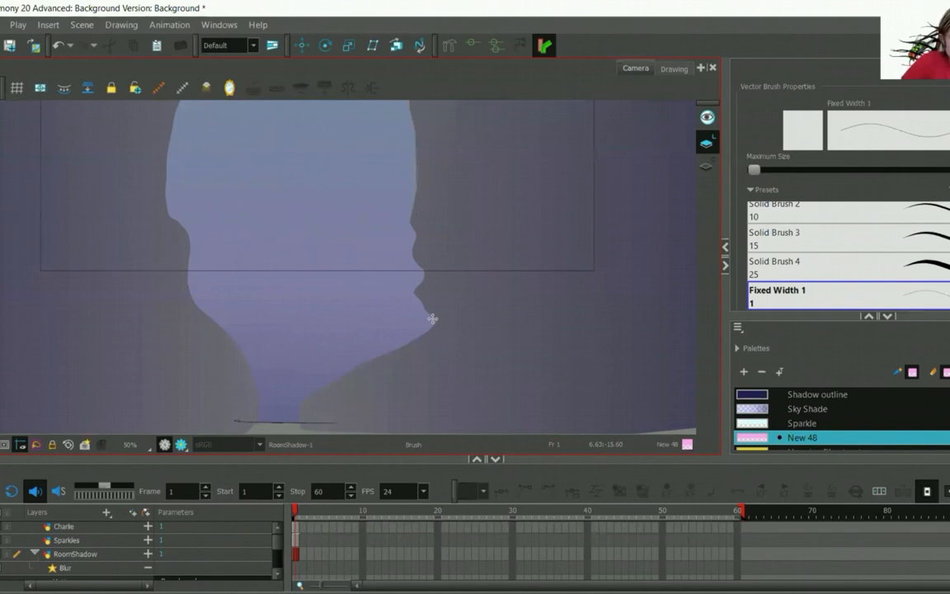
Set the Blur radius on the RoomShadow layer to 1.
scroll(324, 535, "down", 2)
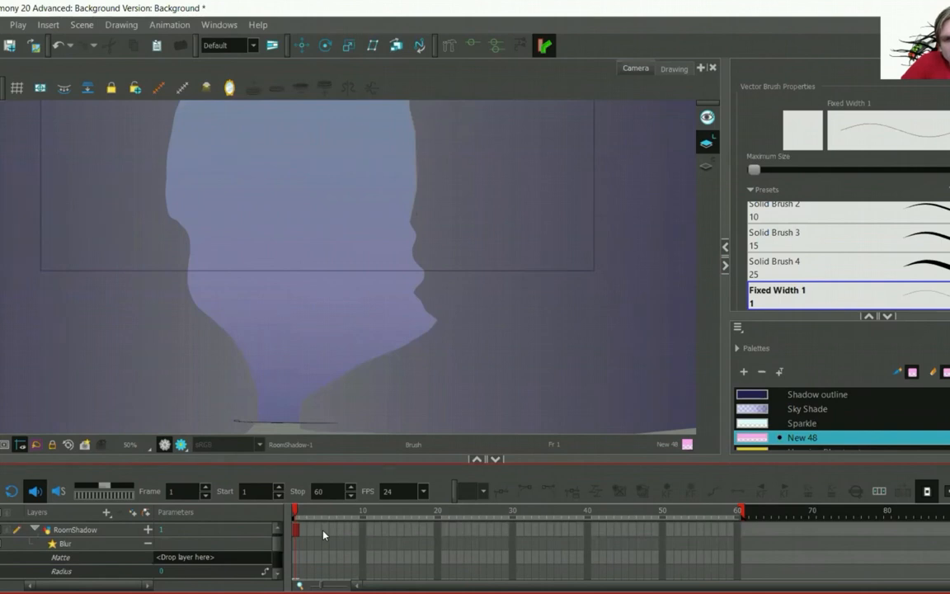
left_click(167, 573)
key("ctrl+s")
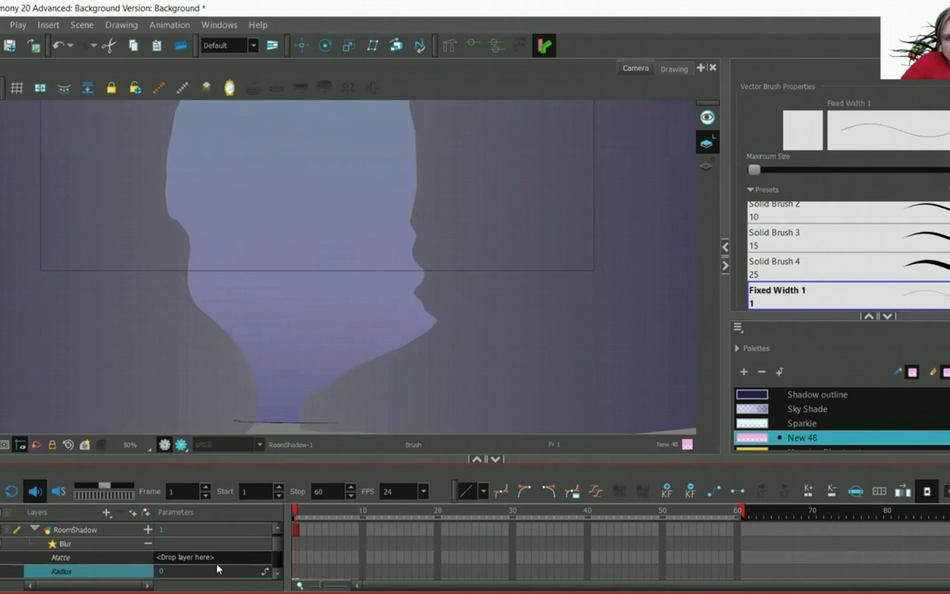
double_click(170, 571)
type("1")
key("Return")
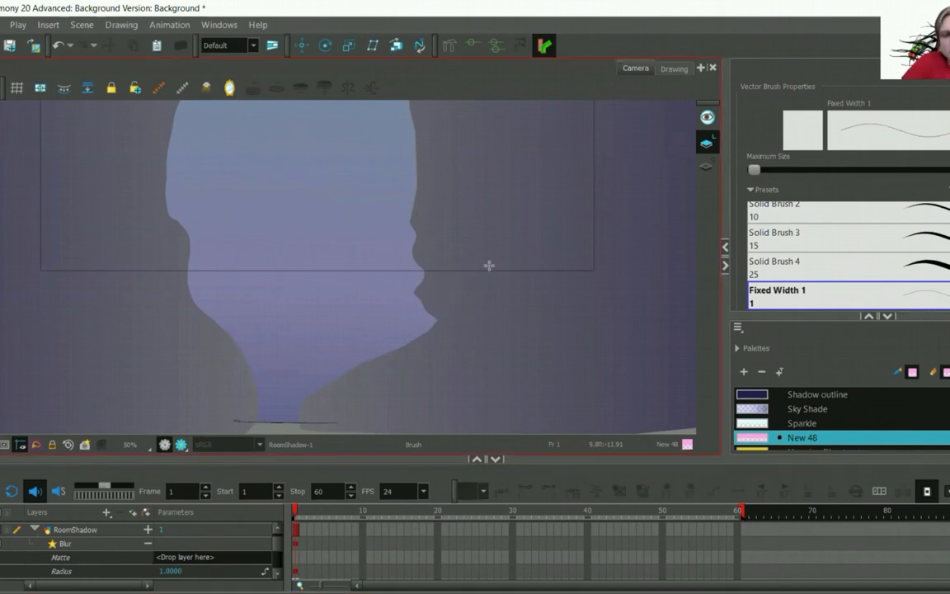
Switch the camera view to the rendered preview and inspect the shadow's blurred edge up close.
left_click(182, 444)
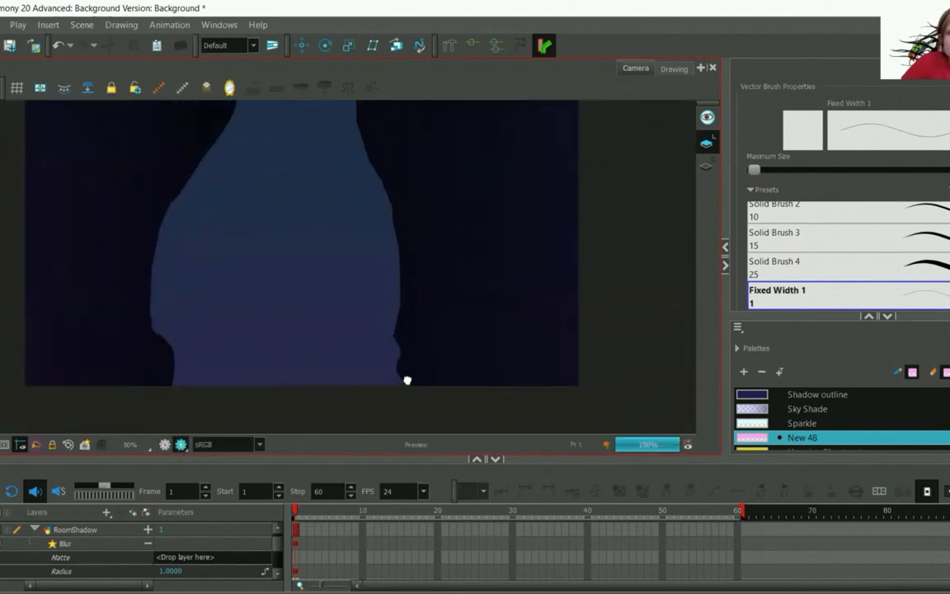
scroll(418, 404, "up", 4)
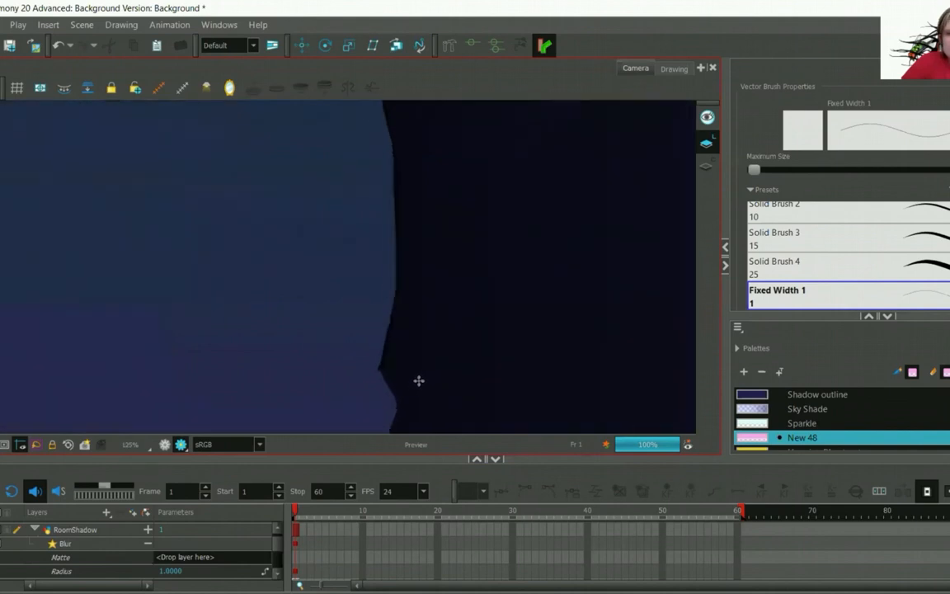
left_click_drag(410, 383, 421, 273)
scroll(415, 316, "down", 3)
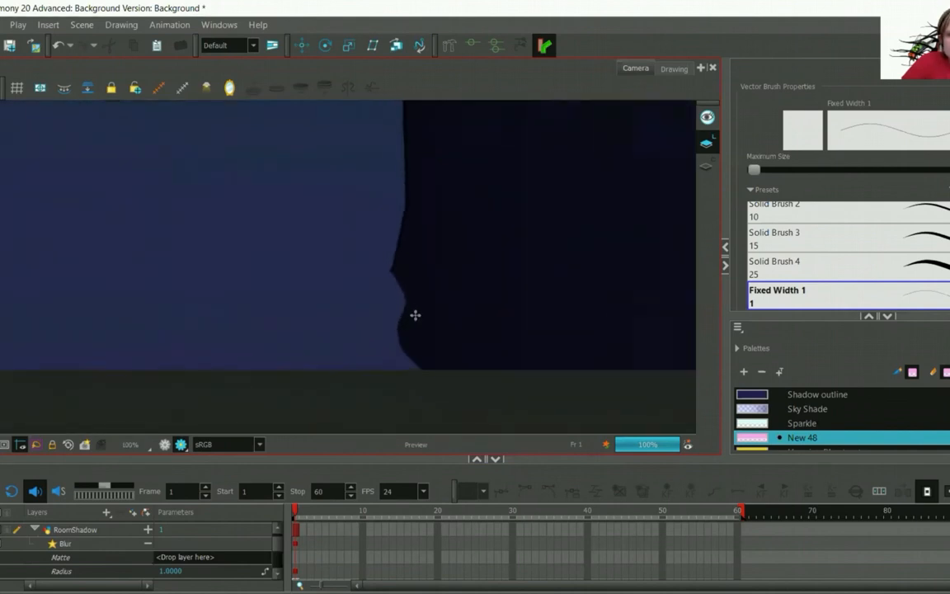
scroll(418, 297, "up", 1)
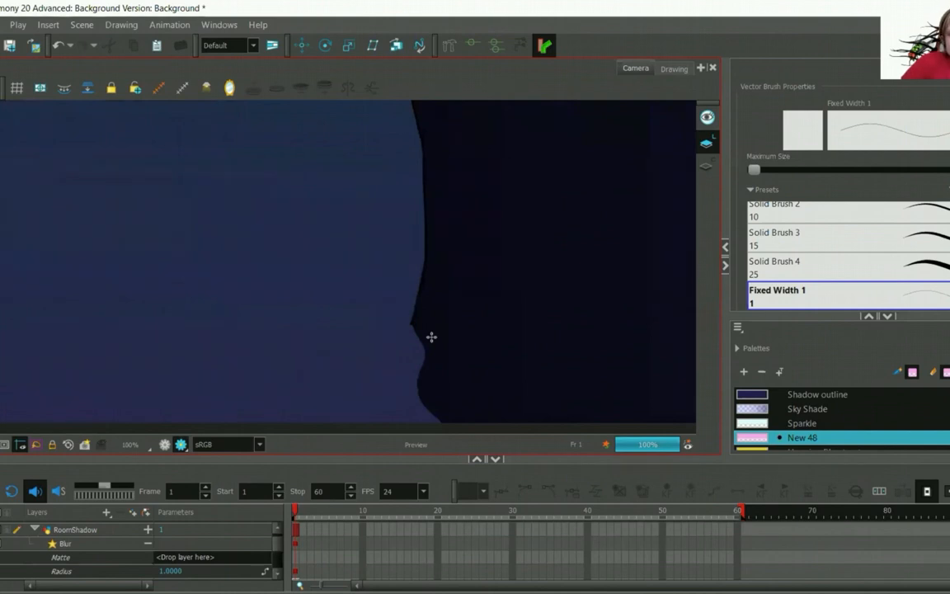
Set the RoomShadow layer's Blur radius to 5.
double_click(172, 571)
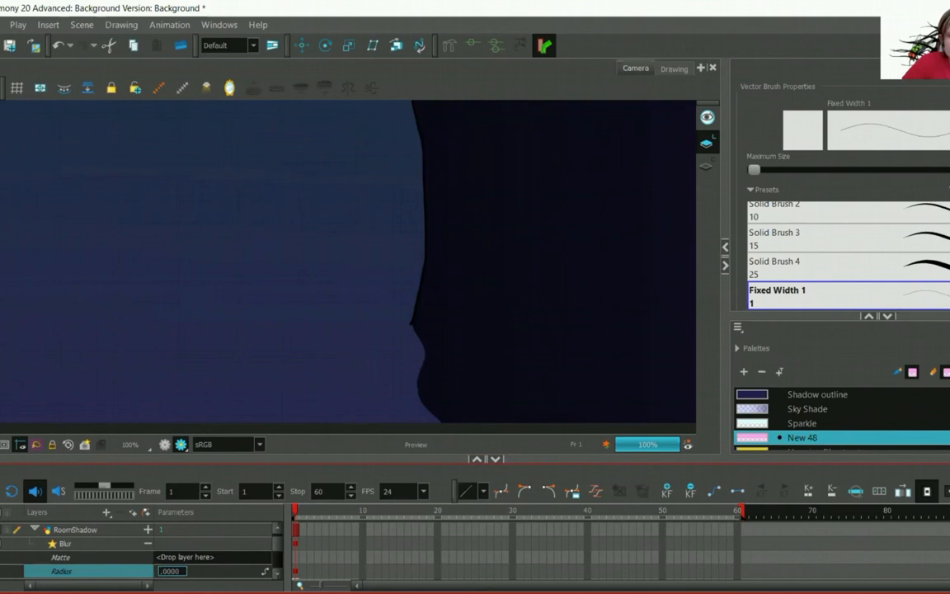
type("5")
key("Return")
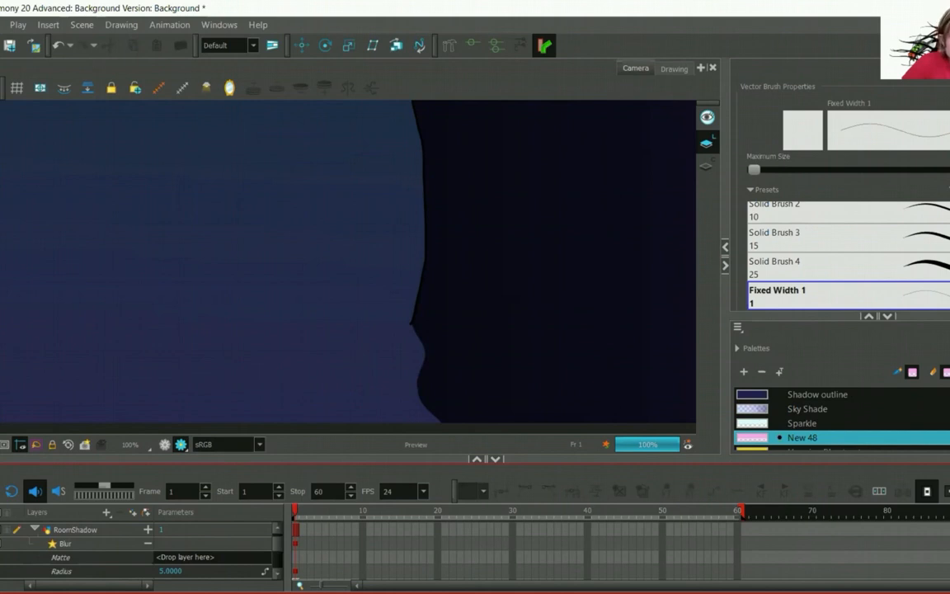
View the whole camera frame and show all the layers again in the rendered preview.
scroll(488, 344, "down", 3)
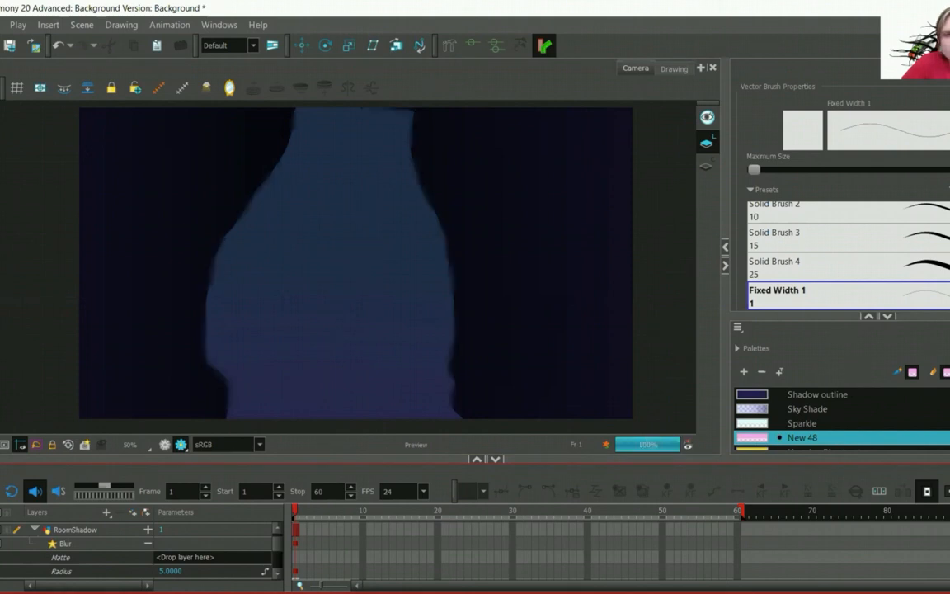
key("ctrl+s")
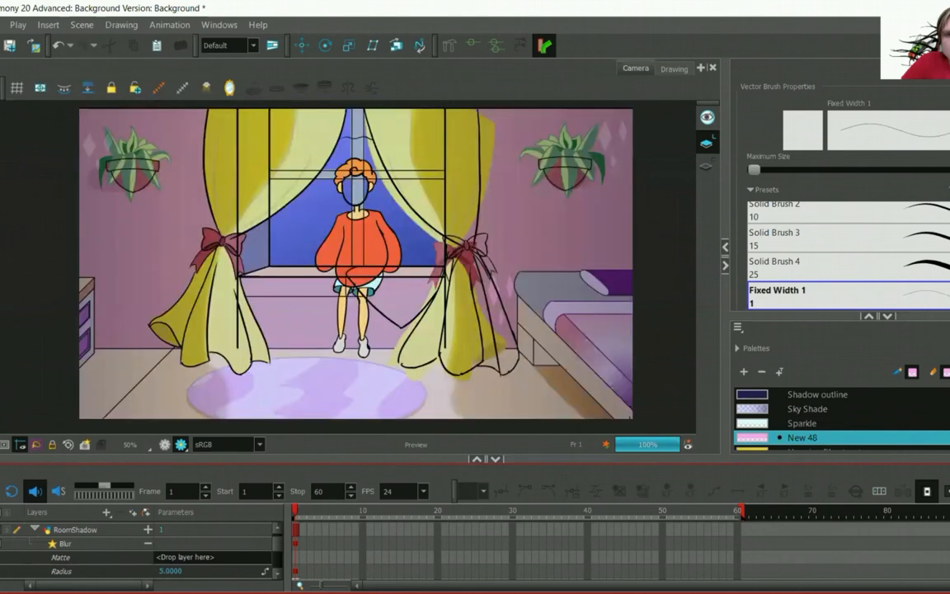
scroll(277, 532, "up", 1)
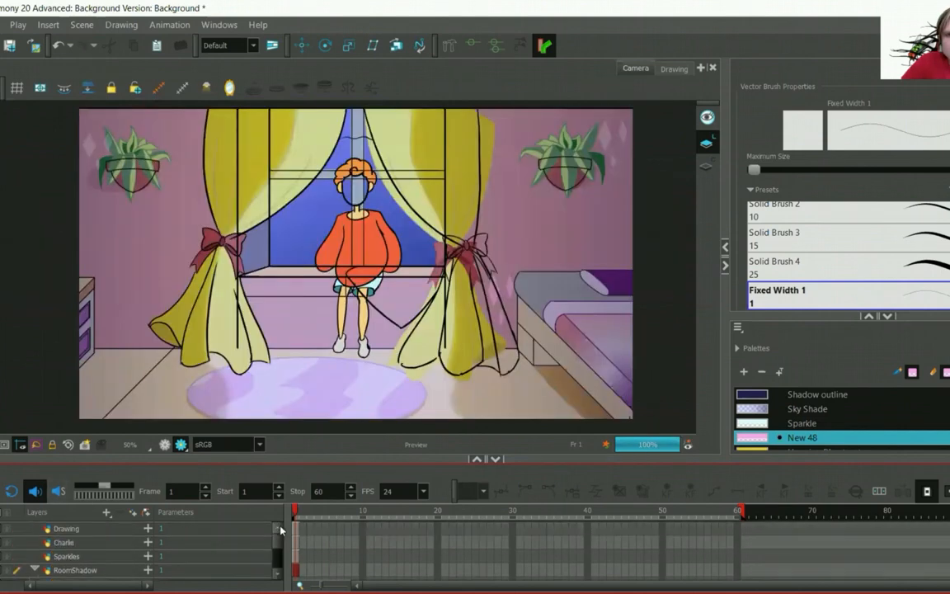